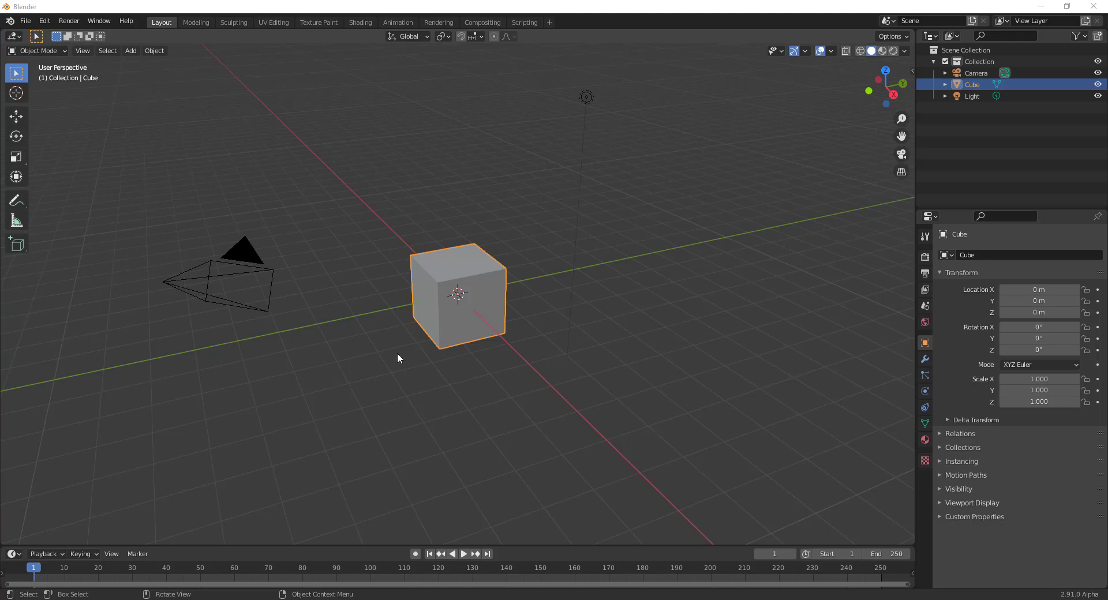
# - Add a Volume object to the scene
pyautogui.moveTo(397, 352); pyautogui.dragTo(445, 346, button='middle')
pyautogui.scroll(3, 443, 345)
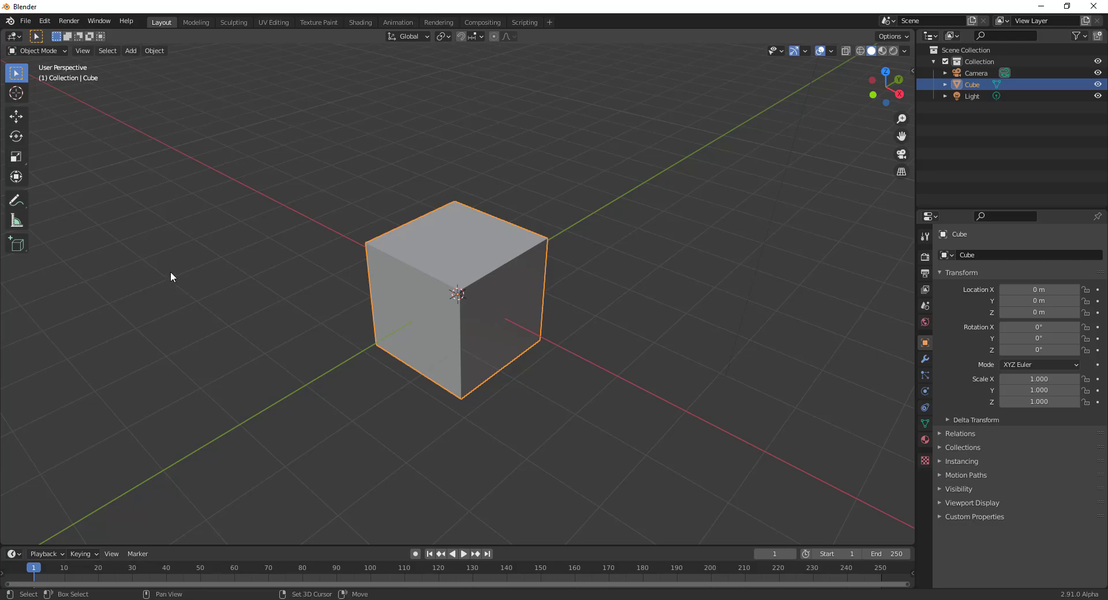
pyautogui.hotkey('shift', 'a')
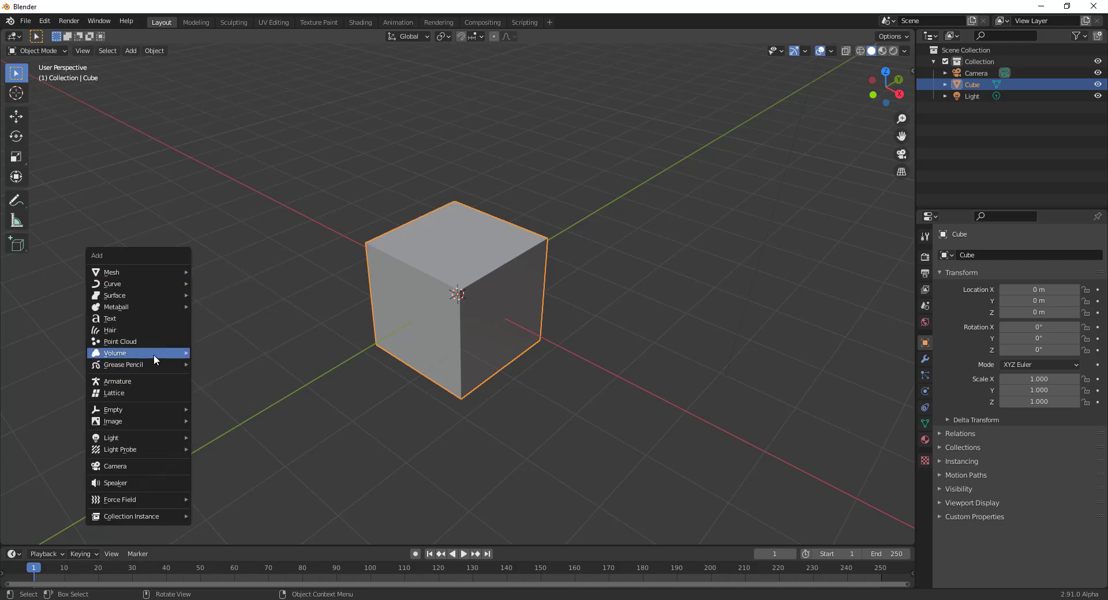
pyautogui.moveTo(154, 354)
pyautogui.click(234, 367)
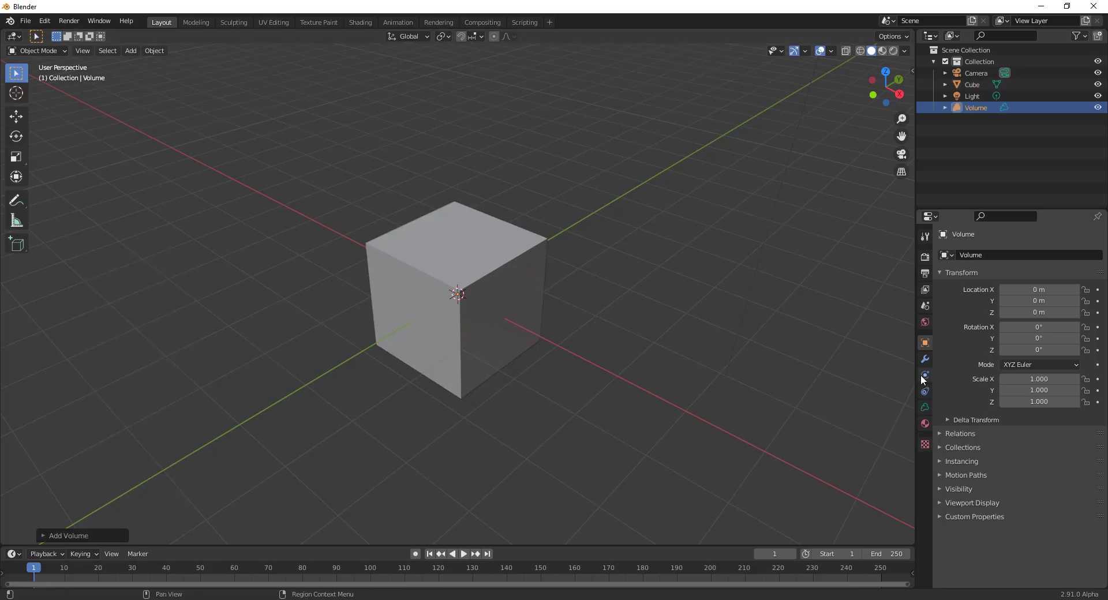
# - Add a Mesh to Volume modifier to the volume and pick the cube as its source object
pyautogui.click(925, 359)
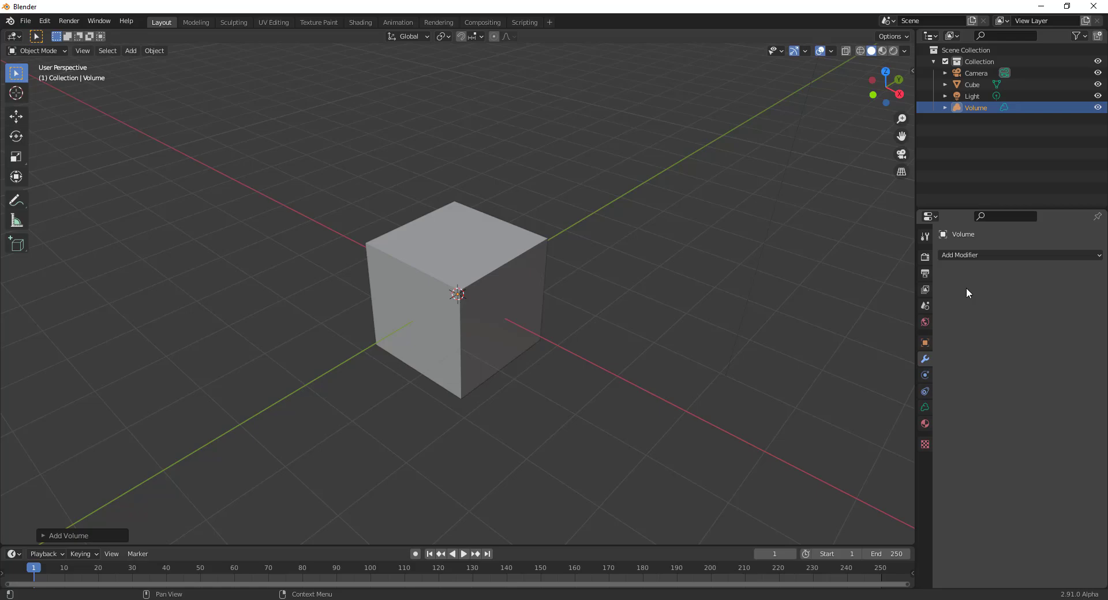
pyautogui.click(985, 254)
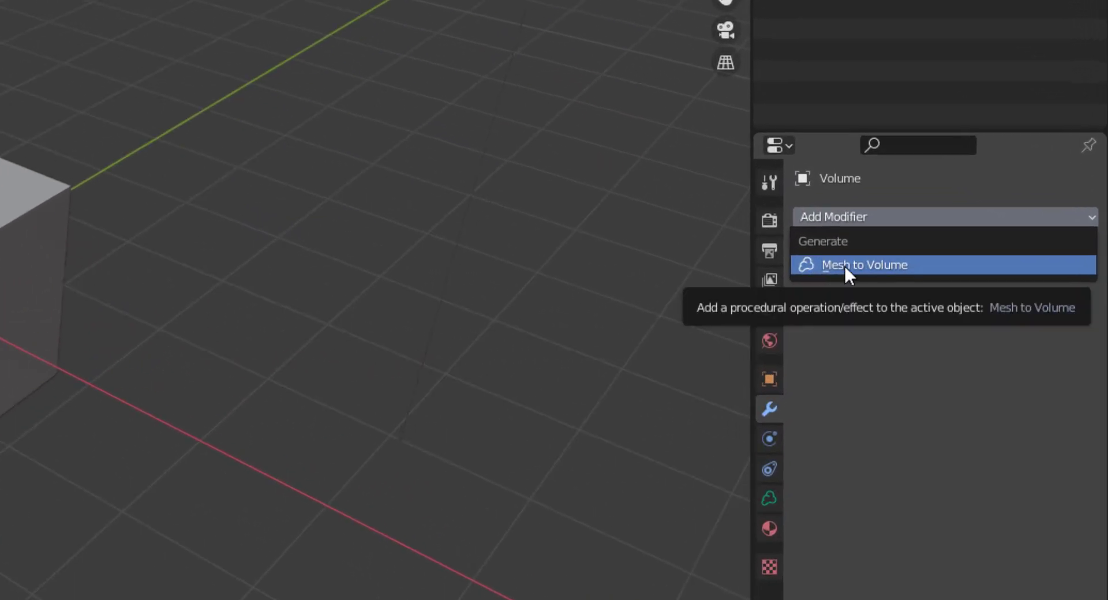
pyautogui.click(845, 265)
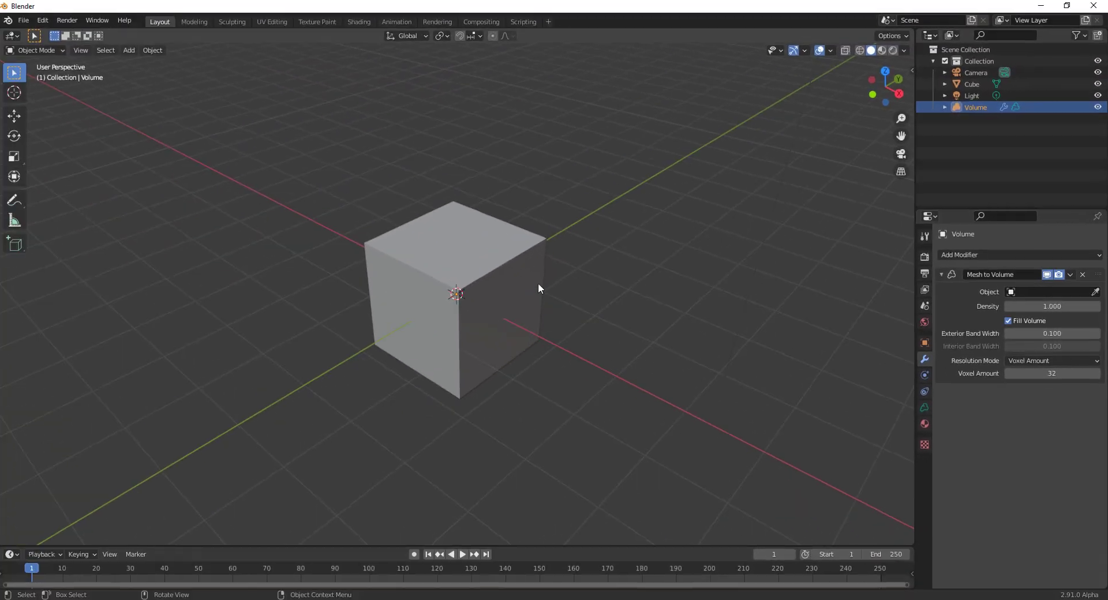
pyautogui.click(1095, 292)
pyautogui.click(518, 234)
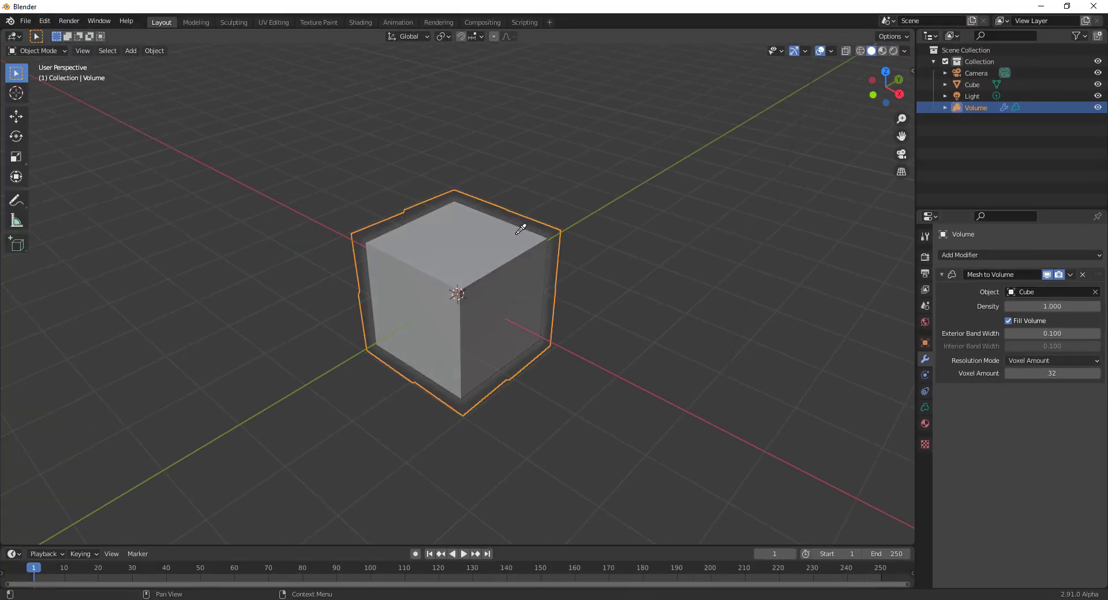
# - Set the Mesh to Volume modifier's density to 8.5
pyautogui.scroll(5, 567, 299)
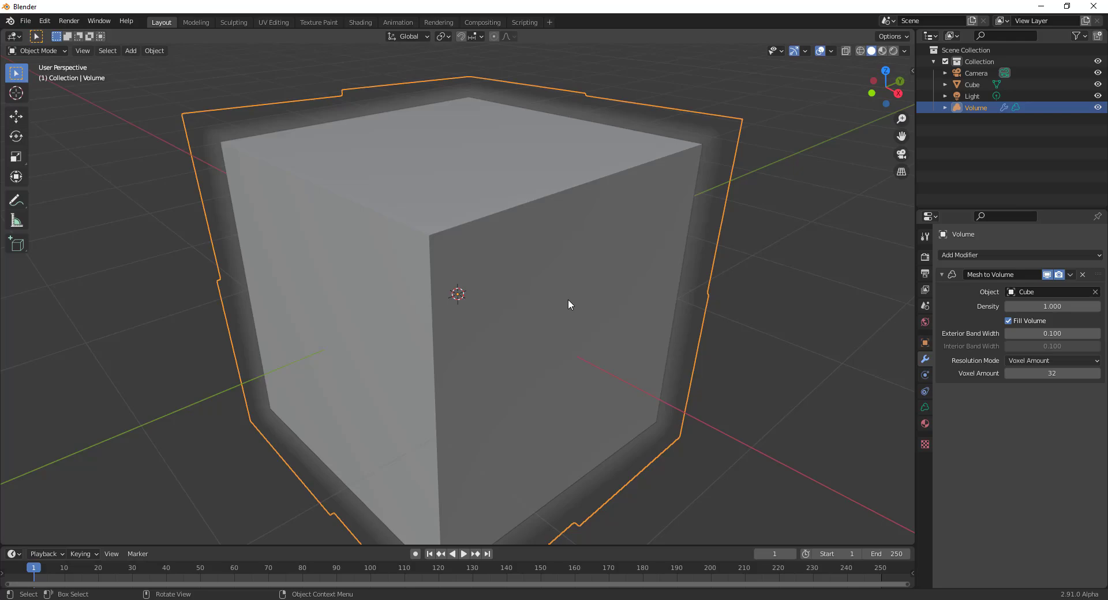
pyautogui.scroll(-4, 568, 299)
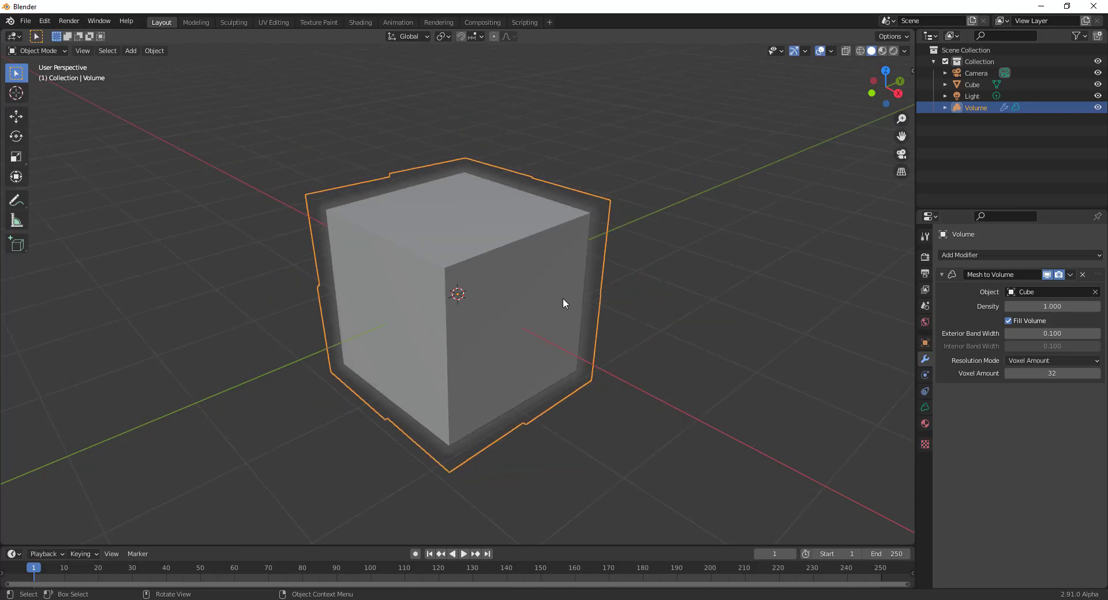
pyautogui.moveTo(534, 342)
pyautogui.mouseDown(button='middle')
pyautogui.moveTo(465, 348)
pyautogui.moveTo(519, 341)
pyautogui.mouseUp(button='middle')
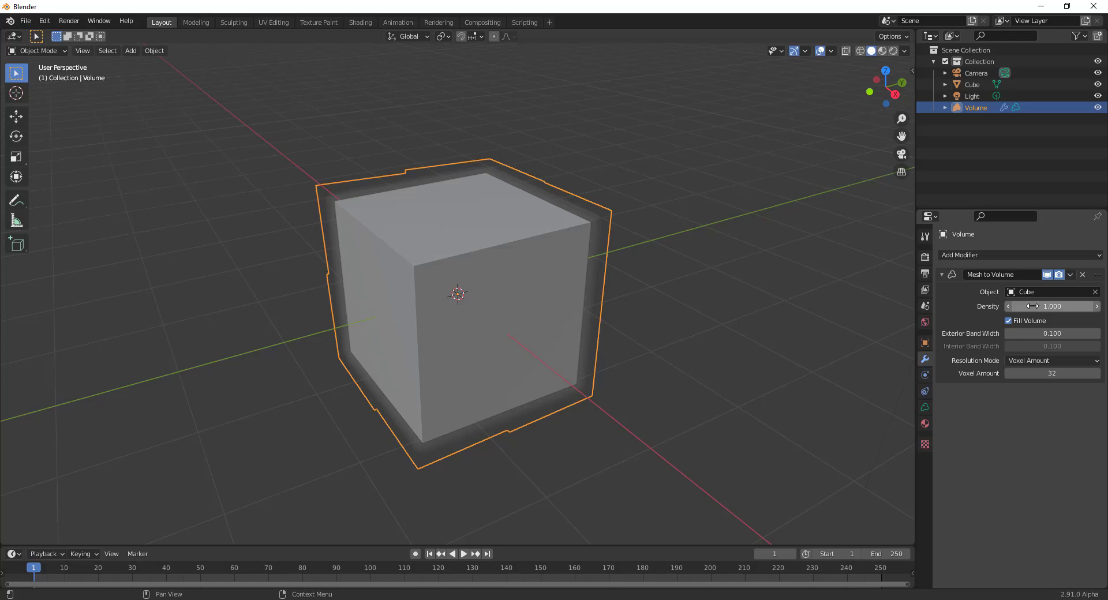
pyautogui.moveTo(1033, 305); pyautogui.dragTo(1094, 305)
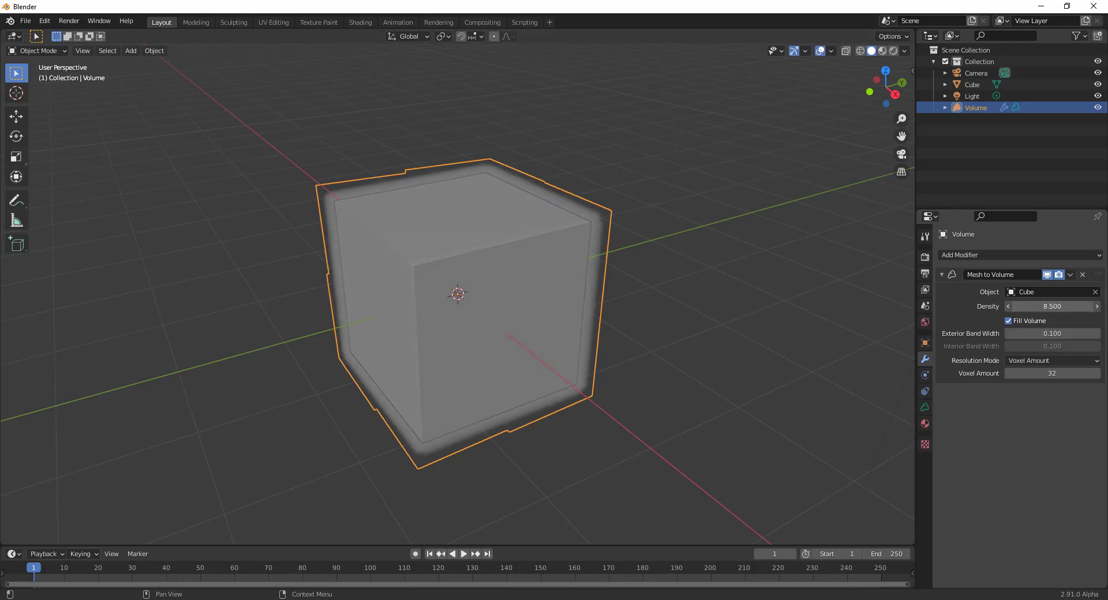
# - Hide mesh objects in the viewport so that only the cube's volume is displayed
pyautogui.click(782, 52)
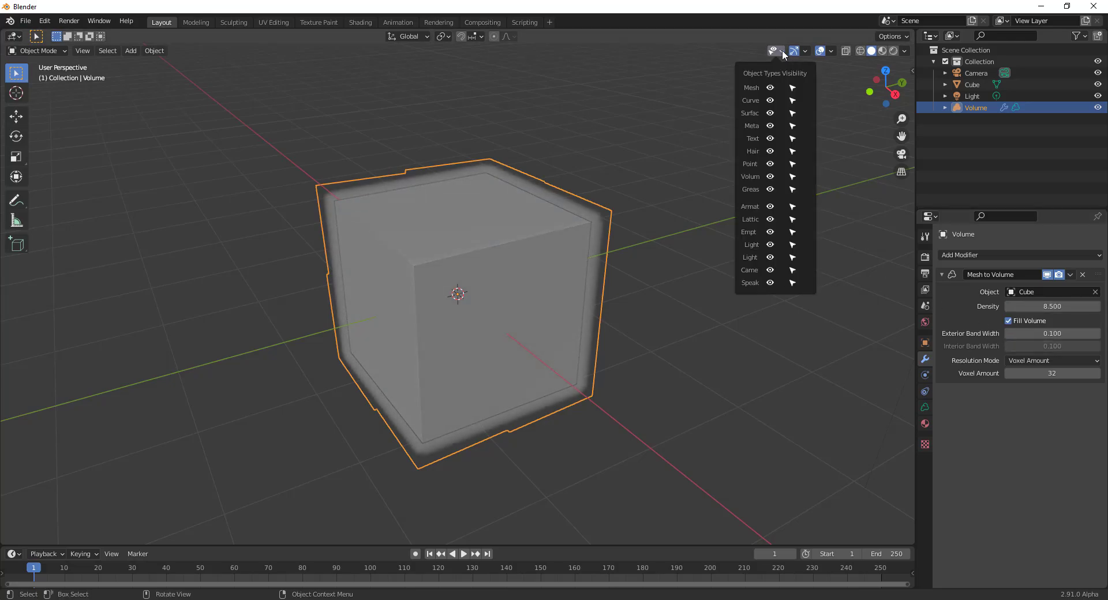
pyautogui.click(770, 88)
pyautogui.moveTo(646, 231); pyautogui.dragTo(600, 229, button='middle')
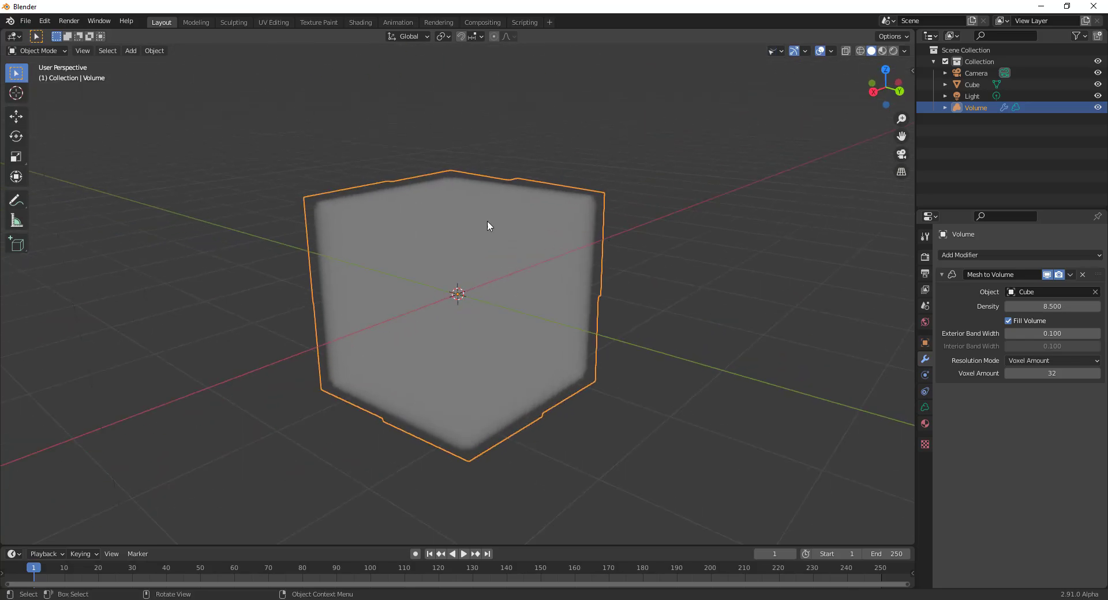
# - Examine the cube's volume in Material Preview and Rendered shading, and return the viewport to Solid shading
pyautogui.click(883, 50)
pyautogui.click(902, 35)
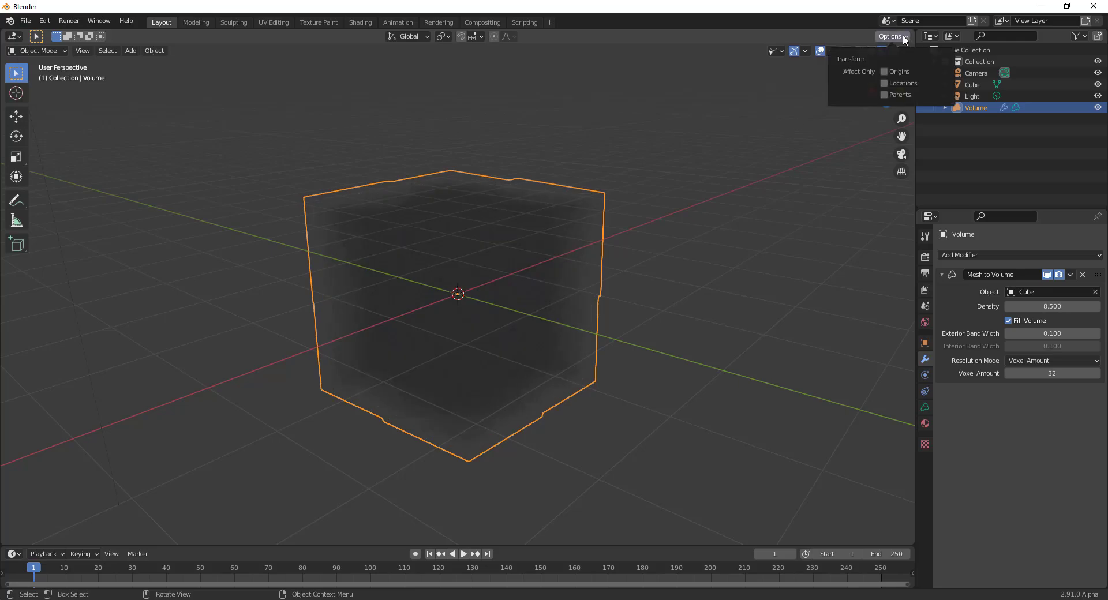
pyautogui.click(893, 51)
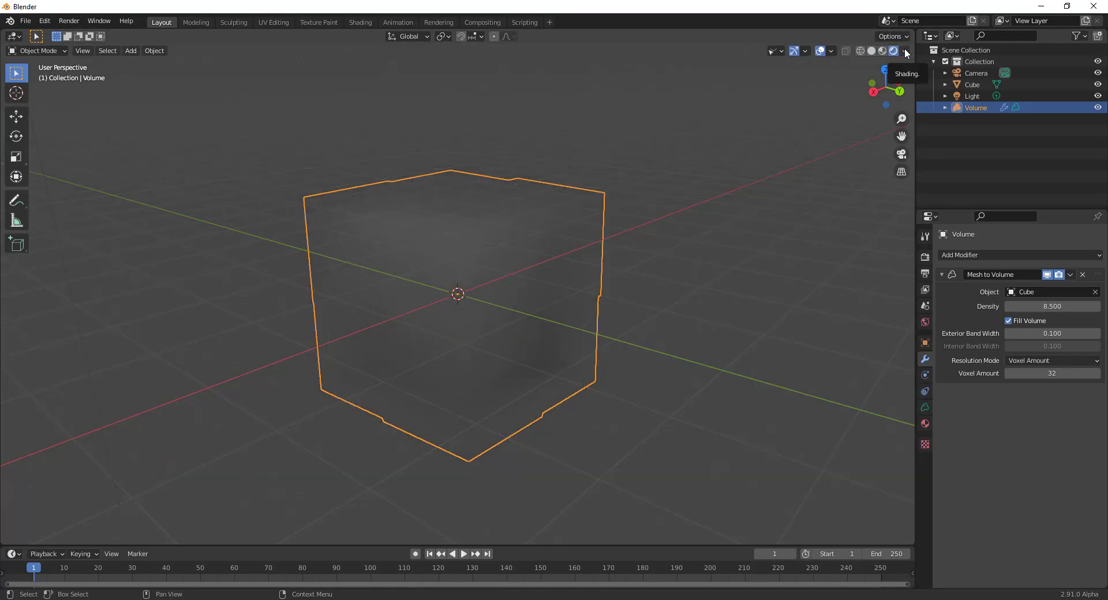
pyautogui.moveTo(566, 226)
pyautogui.mouseDown(button='middle')
pyautogui.moveTo(452, 230)
pyautogui.moveTo(463, 223)
pyautogui.moveTo(565, 241)
pyautogui.mouseUp(button='middle')
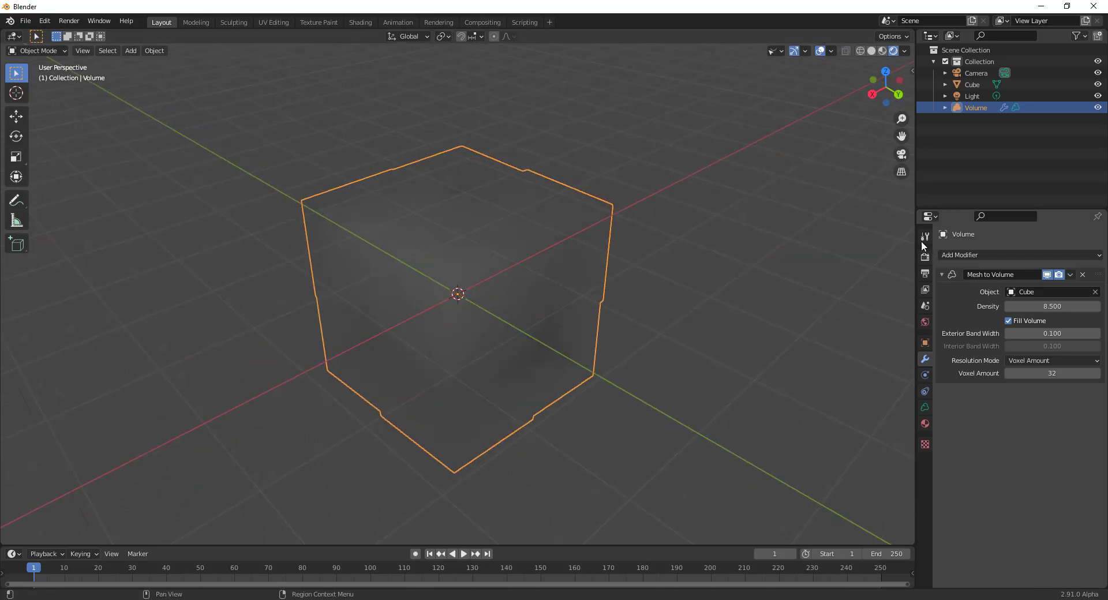
pyautogui.click(871, 51)
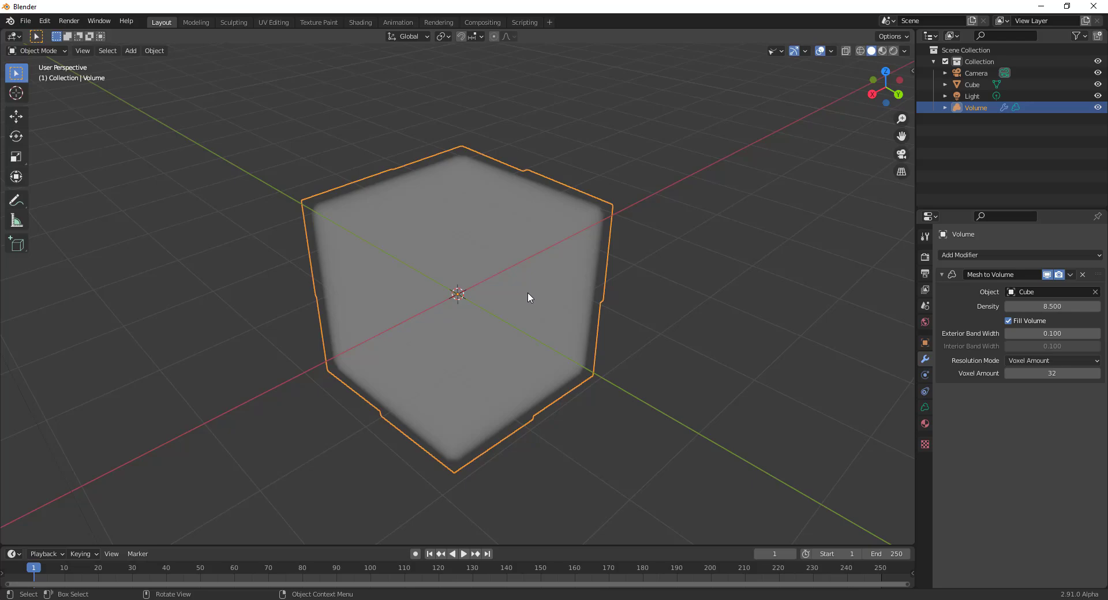
# - Show mesh objects in the viewport again and delete the cube
pyautogui.click(780, 52)
pyautogui.click(770, 87)
pyautogui.click(430, 246)
pyautogui.press('Delete')
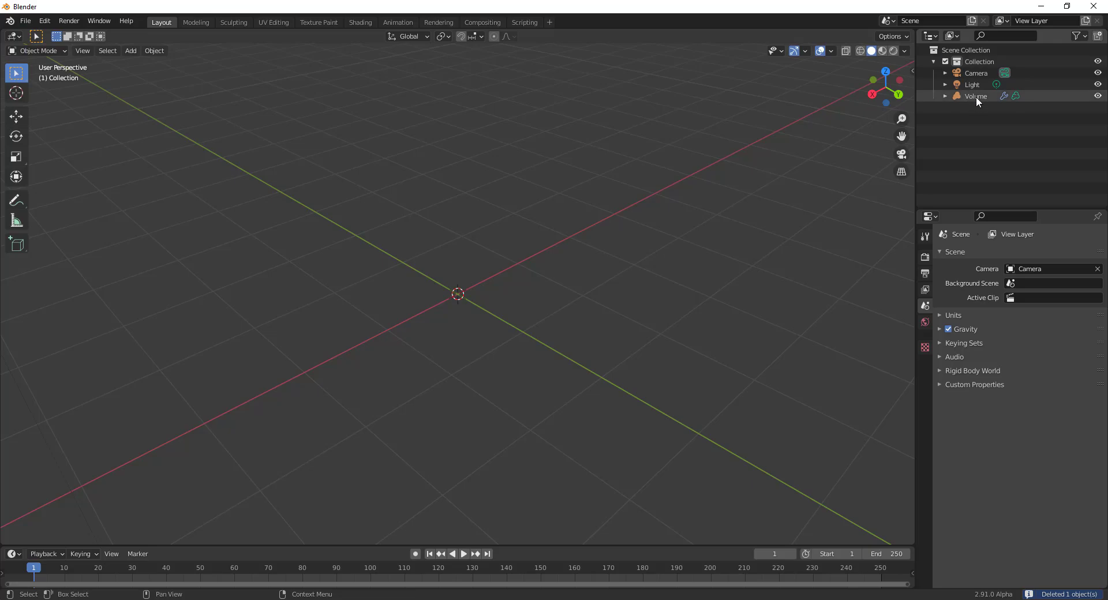
# - Add a Monkey mesh and give it a Subdivision modifier with 3 viewport levels
pyautogui.hotkey('shift', 'a')
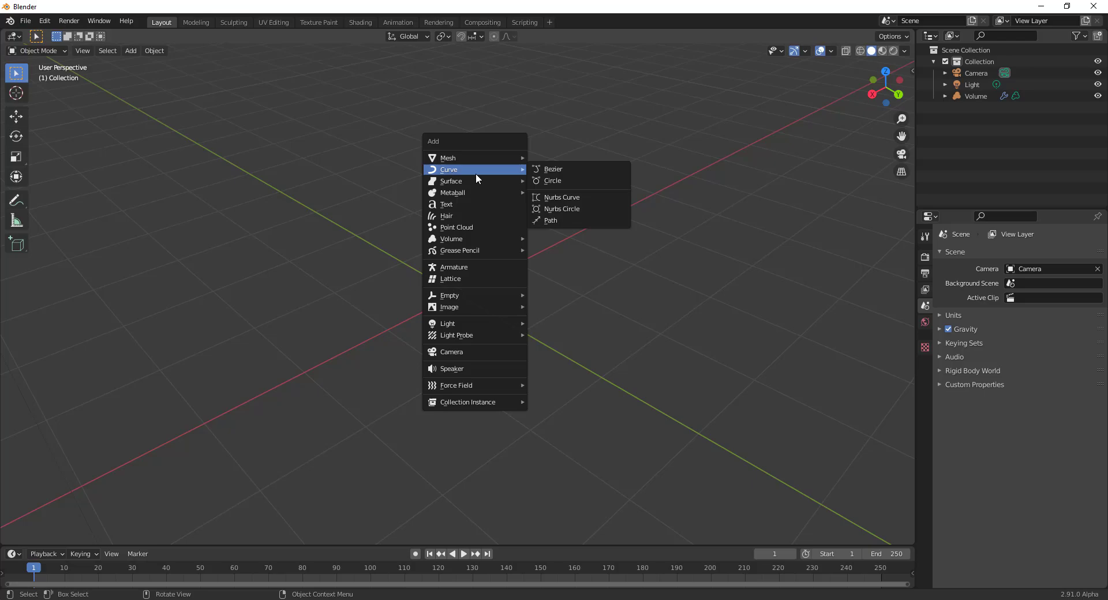
pyautogui.moveTo(456, 159)
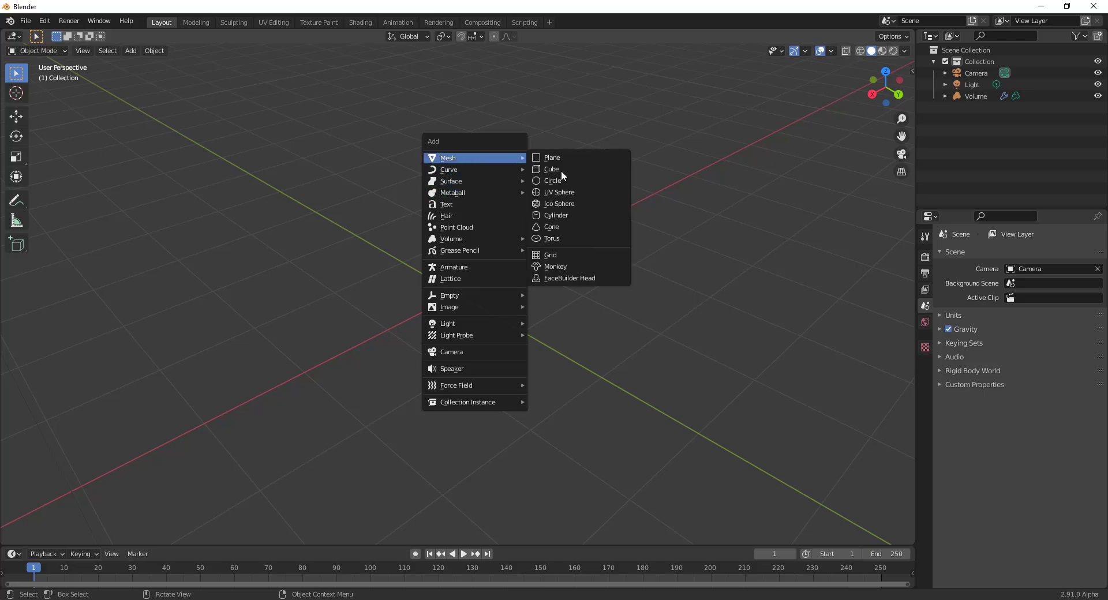
pyautogui.click(587, 270)
pyautogui.moveTo(480, 352); pyautogui.dragTo(558, 287, button='middle')
pyautogui.hotkey('ctrl', '3')
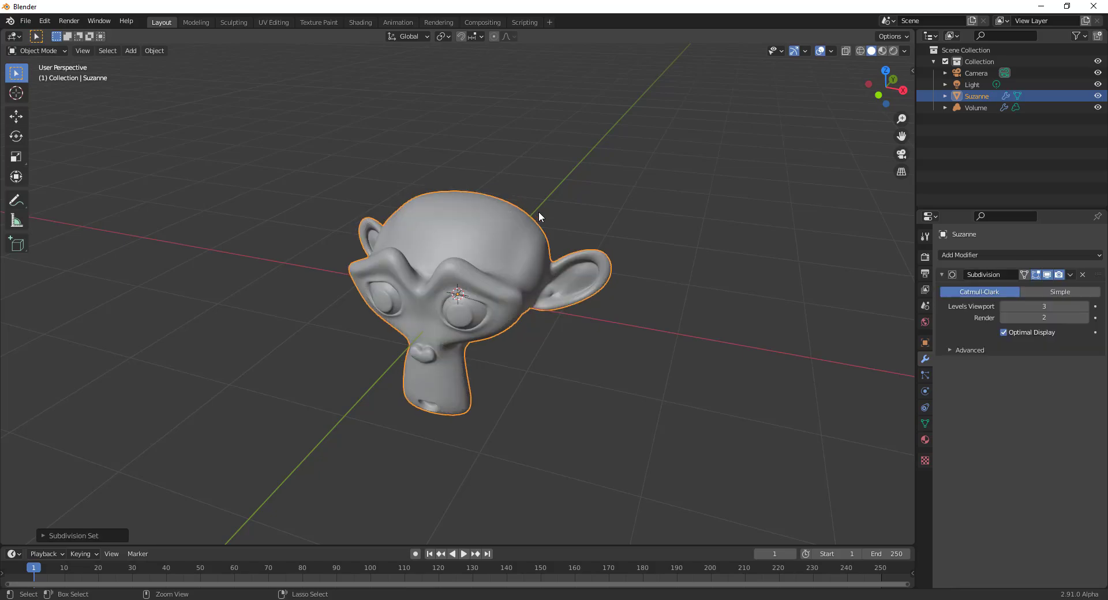
# - Shade the monkey head smooth and apply its Subdivision modifier
pyautogui.scroll(5, 587, 355)
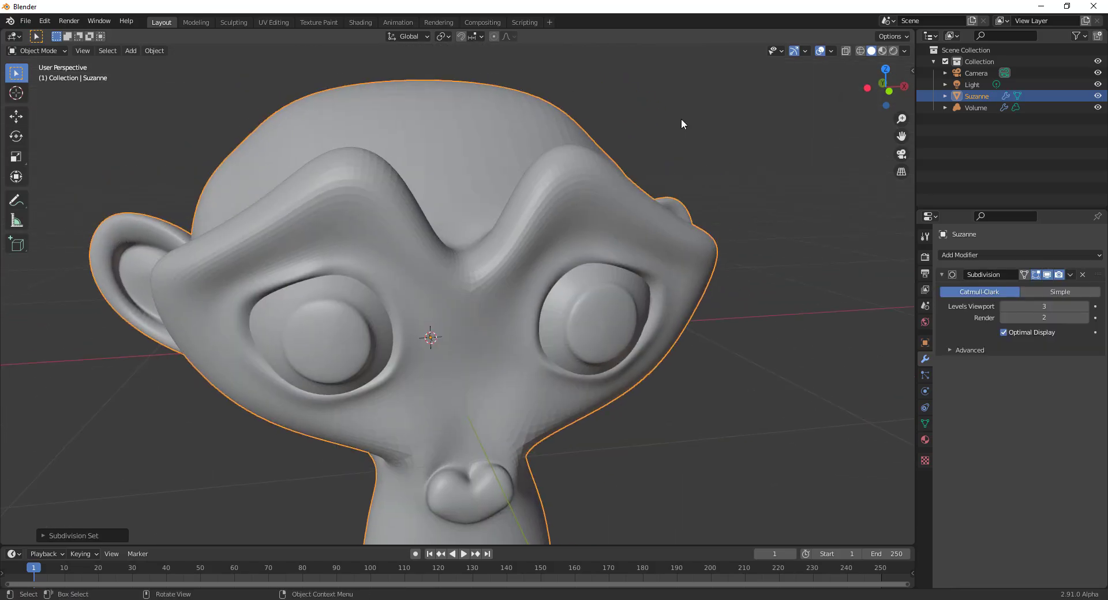
pyautogui.rightClick(681, 118)
pyautogui.click(681, 117)
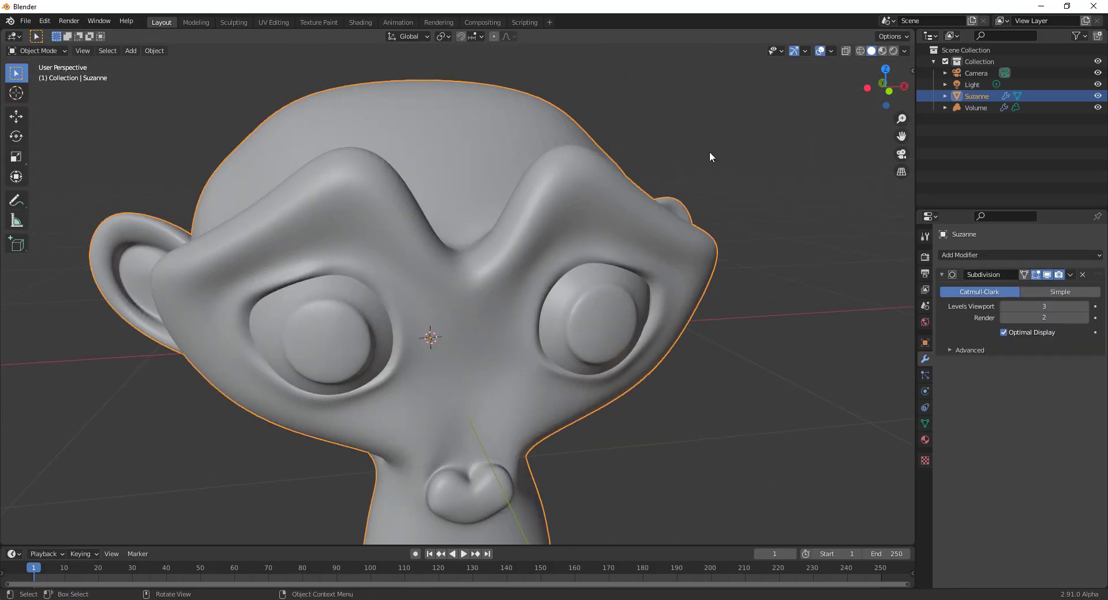
pyautogui.click(1071, 274)
pyautogui.click(1009, 287)
# - Pick the Suzanne mesh as the source object of the volume's Mesh to Volume modifier
pyautogui.click(975, 109)
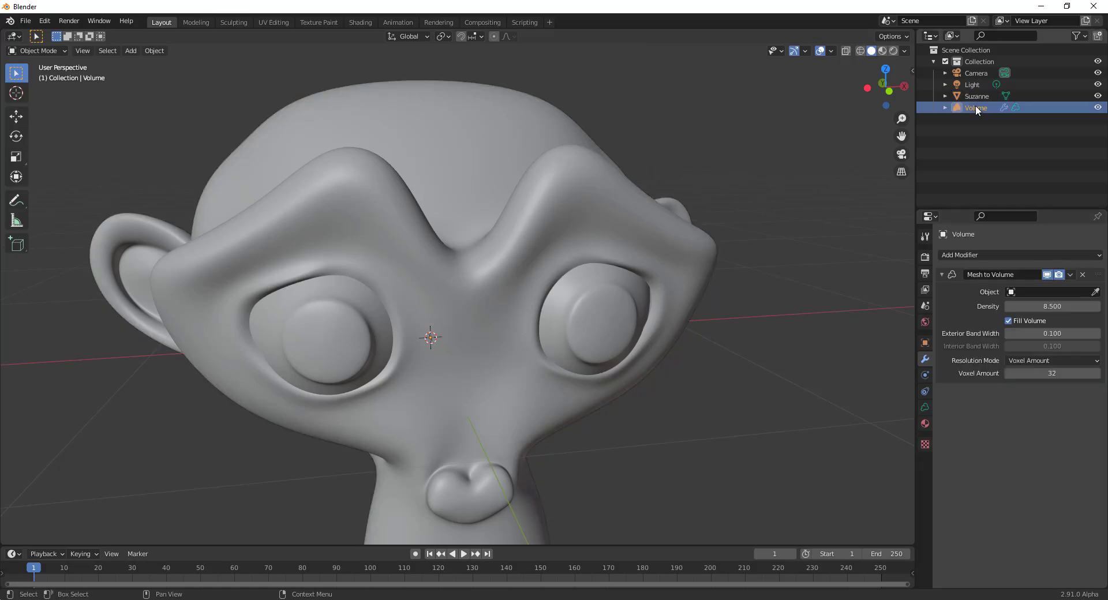
pyautogui.click(1096, 295)
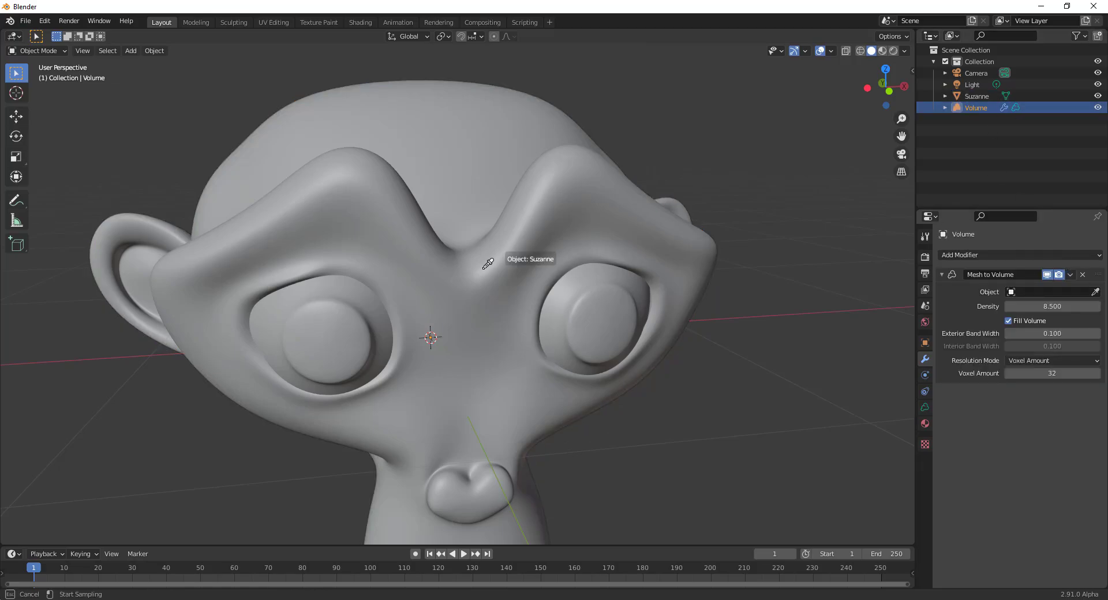
pyautogui.click(488, 263)
pyautogui.scroll(-5, 487, 277)
pyautogui.moveTo(487, 277); pyautogui.dragTo(598, 298, button='middle')
pyautogui.scroll(3, 503, 262)
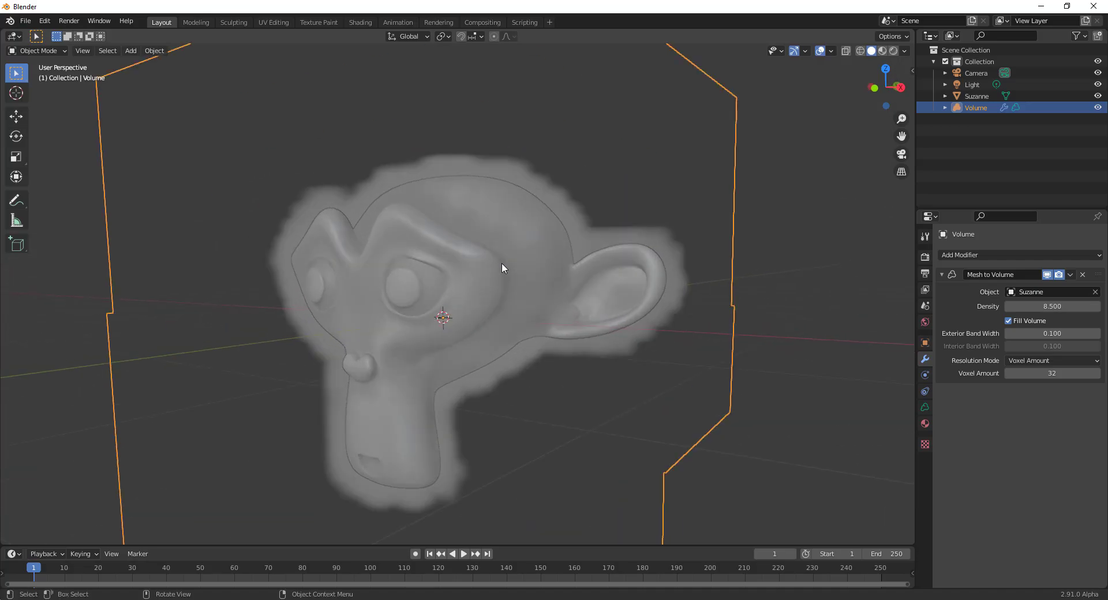
# - Hide mesh objects in the viewport so that only the monkey's volume is displayed
pyautogui.click(783, 50)
pyautogui.click(770, 87)
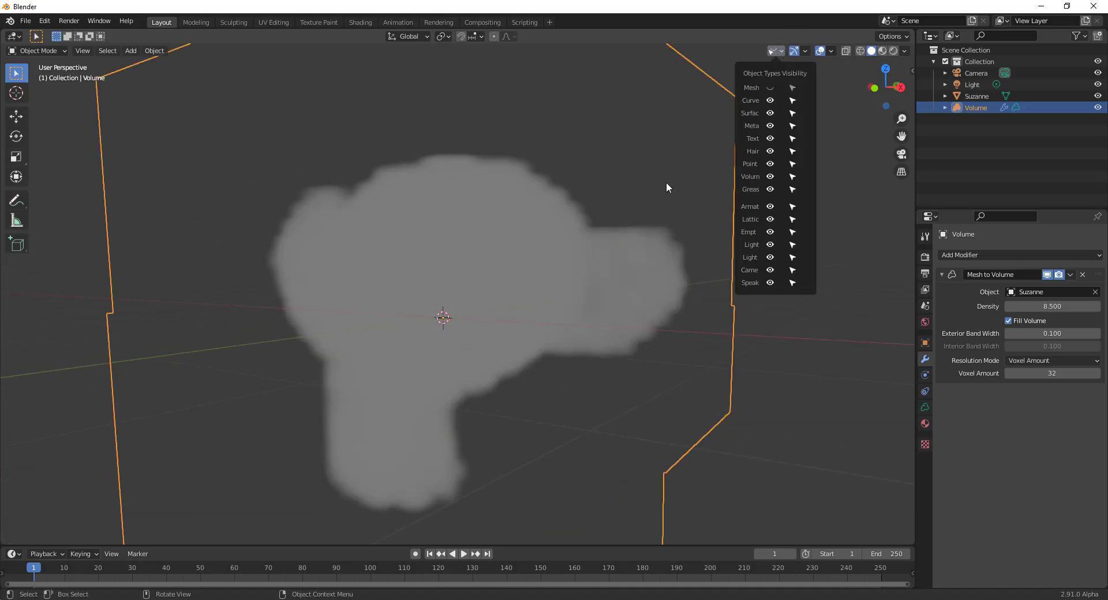
pyautogui.moveTo(665, 185); pyautogui.dragTo(448, 349, button='middle')
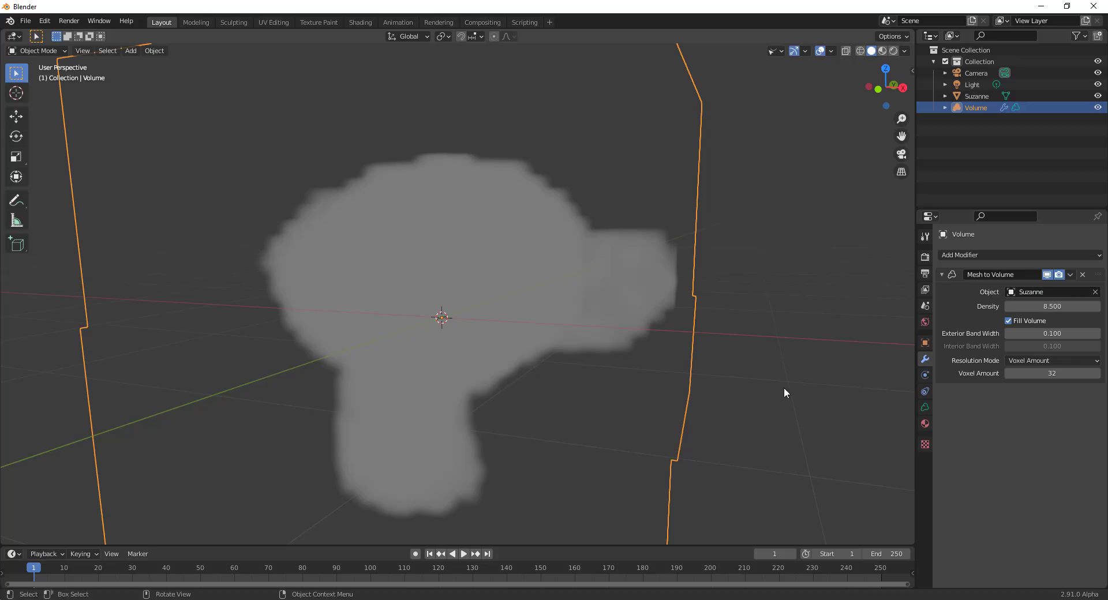
# - Set the Mesh to Volume modifier's voxel amount to 128
pyautogui.click(1052, 373)
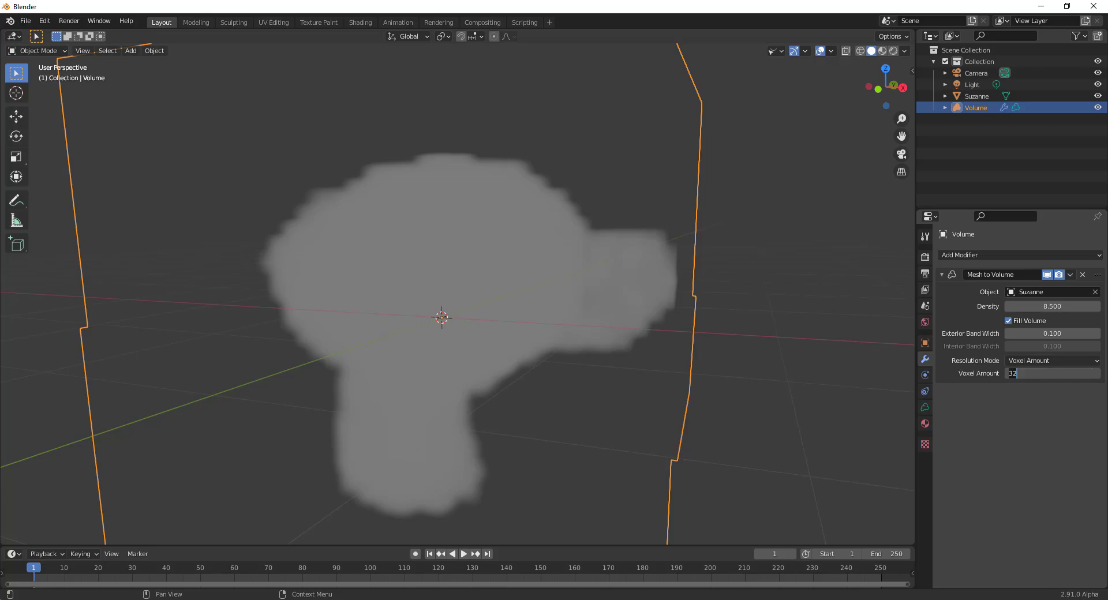
pyautogui.write('128')
pyautogui.press('Return')
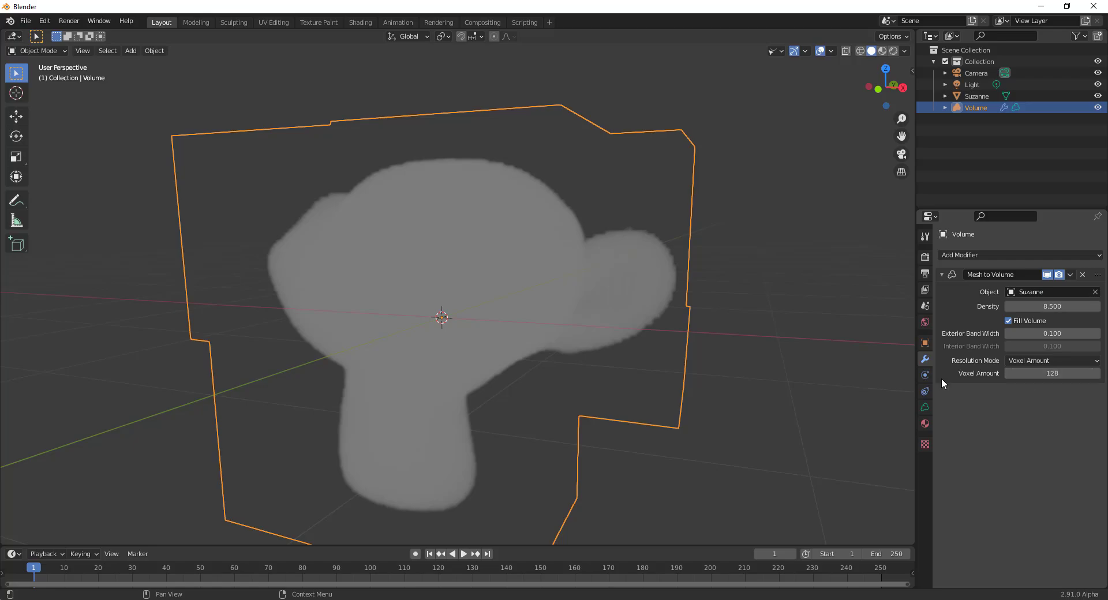
# - Raise the Mesh to Volume modifier's density to 18.8
pyautogui.moveTo(551, 329)
pyautogui.mouseDown(button='middle')
pyautogui.moveTo(611, 376)
pyautogui.moveTo(534, 316)
pyautogui.mouseUp(button='middle')
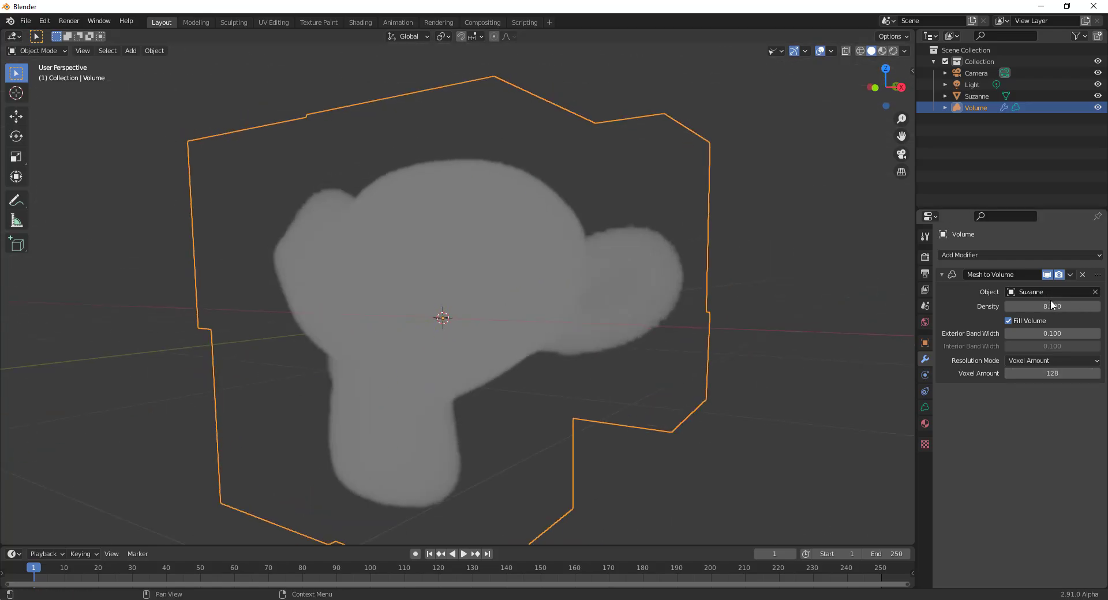
pyautogui.moveTo(1052, 306); pyautogui.dragTo(1085, 306)
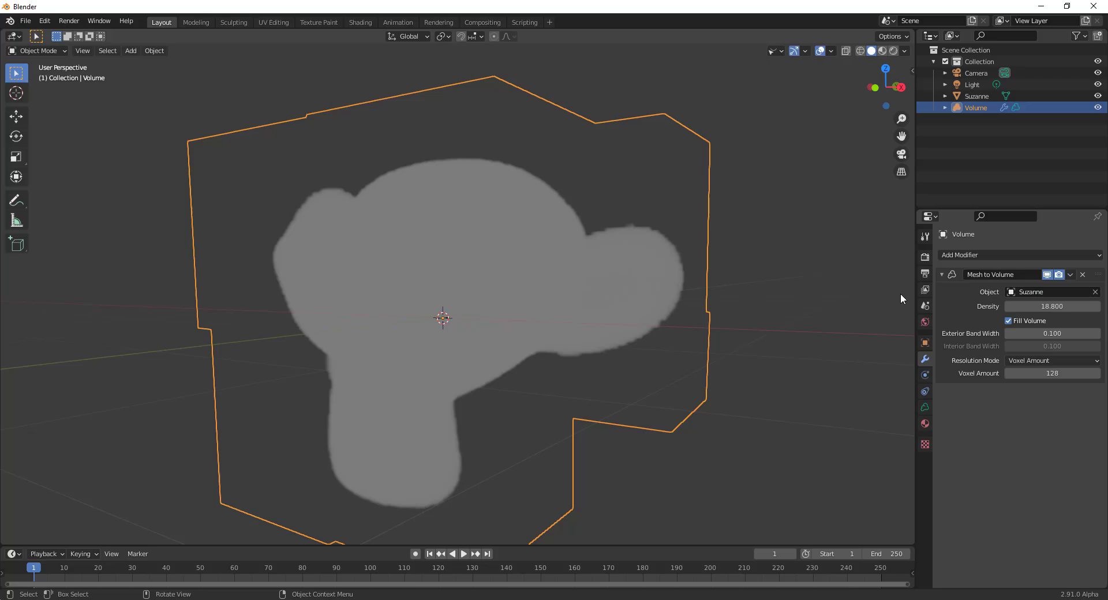
pyautogui.moveTo(900, 293); pyautogui.dragTo(848, 314, button='middle')
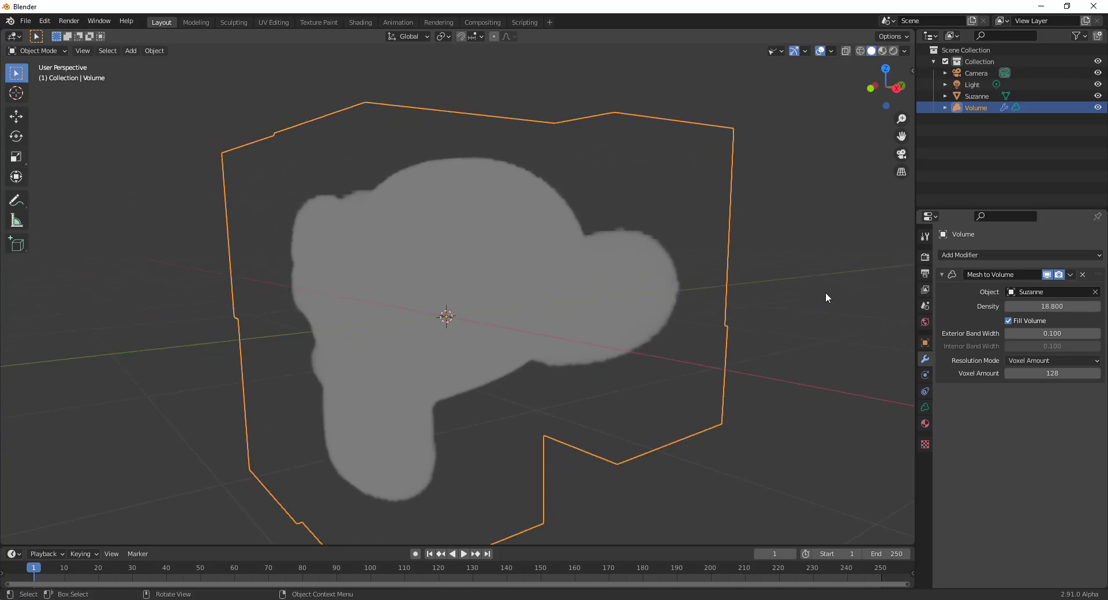
# - Switch the viewport to Material Preview shading and inspect the monkey-shaped volume
pyautogui.click(882, 51)
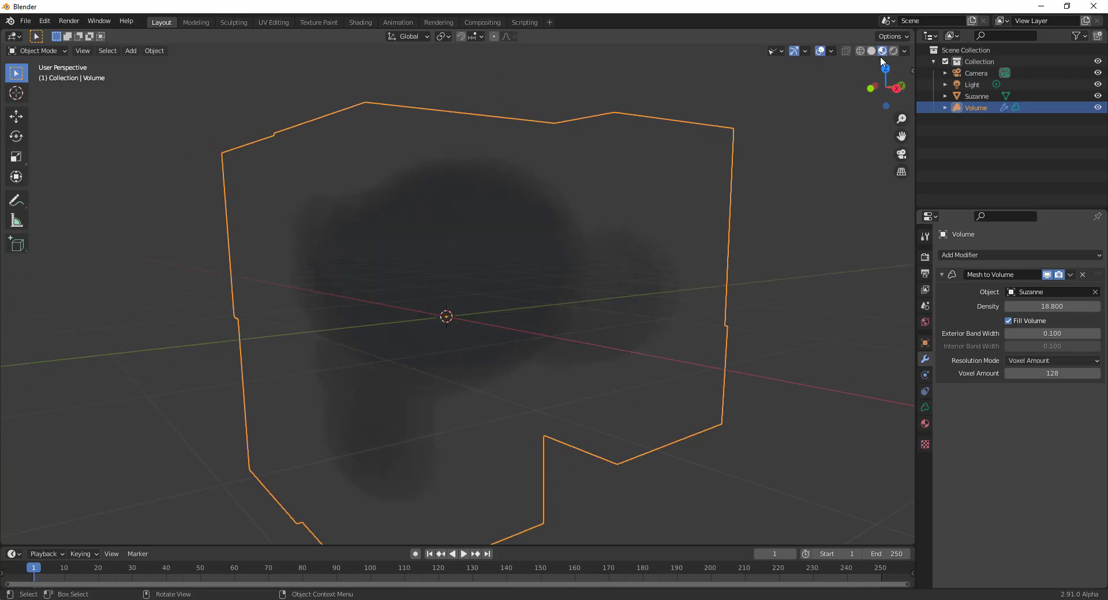
pyautogui.moveTo(536, 324)
pyautogui.mouseDown(button='middle')
pyautogui.moveTo(501, 349)
pyautogui.moveTo(475, 327)
pyautogui.mouseUp(button='middle')
pyautogui.scroll(-6, 475, 328)
pyautogui.scroll(5, 474, 327)
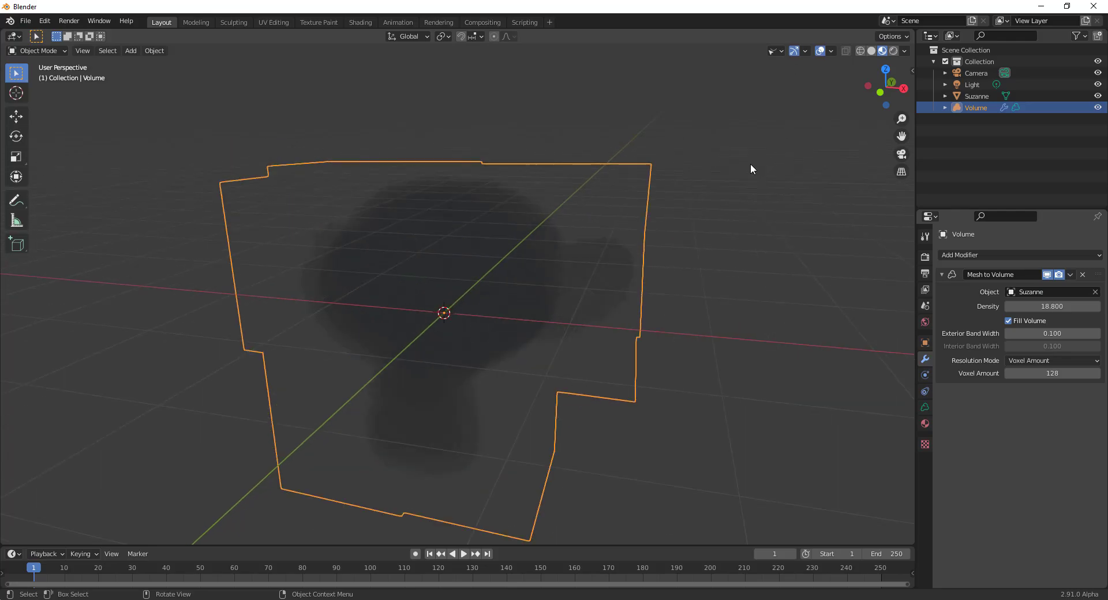
# - Enable scene lights and the scene world for the Material Preview viewport shading
pyautogui.click(905, 50)
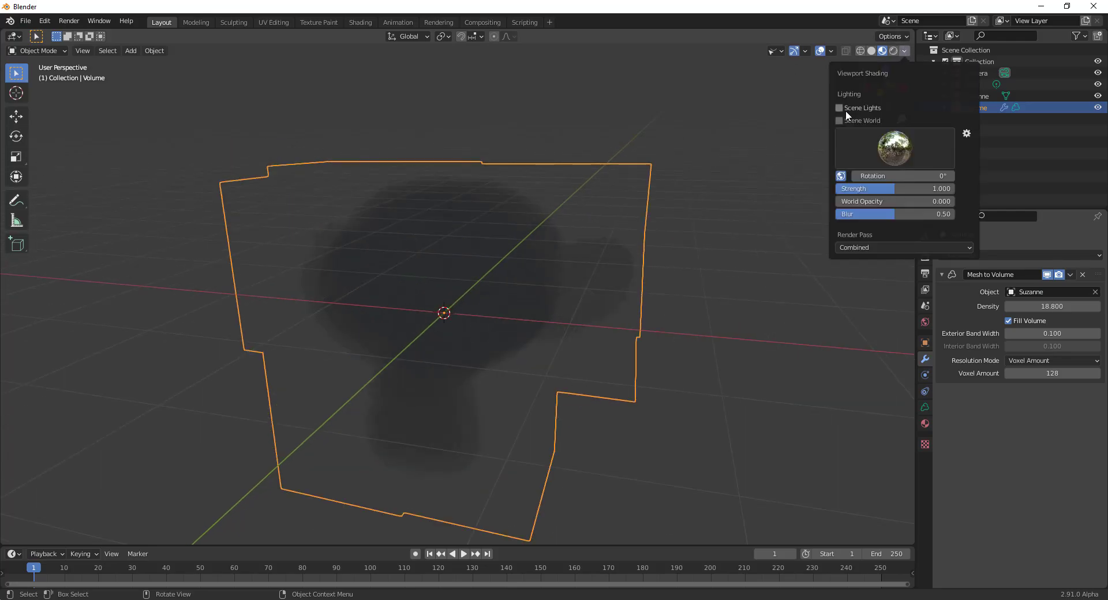
pyautogui.click(840, 108)
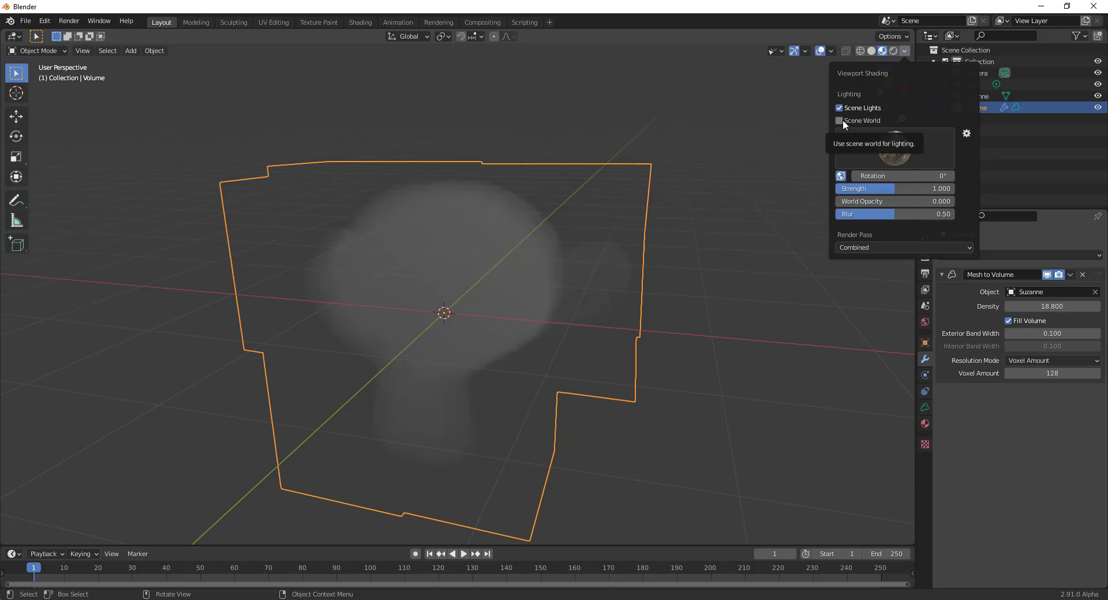
pyautogui.click(843, 120)
# - Move the light to just above the monkey's volume, at about X 0.45 m, Y 0.05 m, Z 2.01 m
pyautogui.scroll(-10, 617, 260)
pyautogui.click(529, 207)
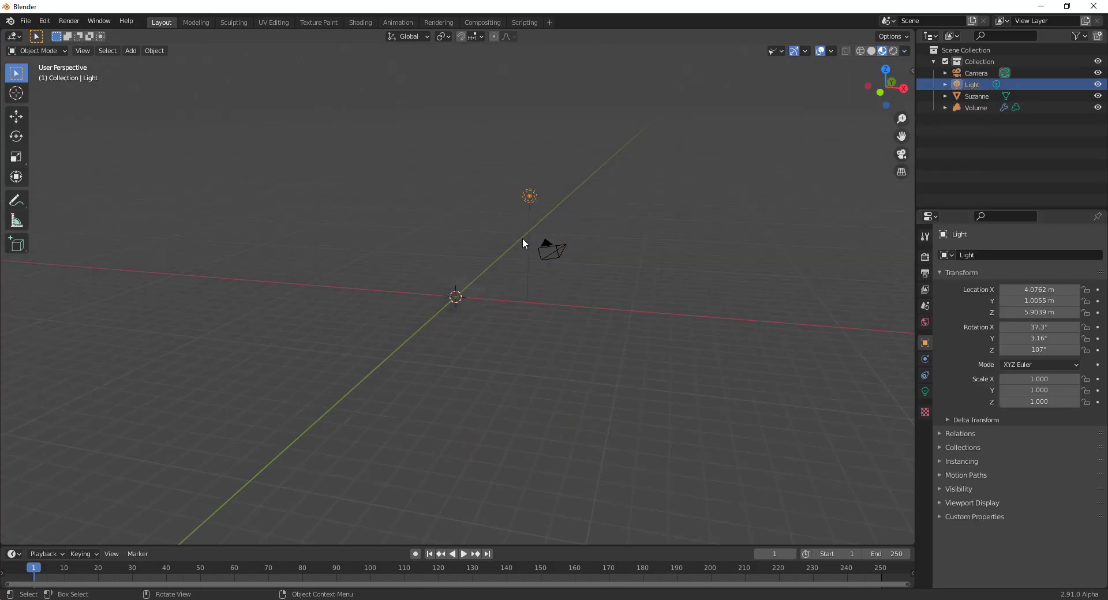
pyautogui.moveTo(522, 237); pyautogui.dragTo(588, 302, button='middle')
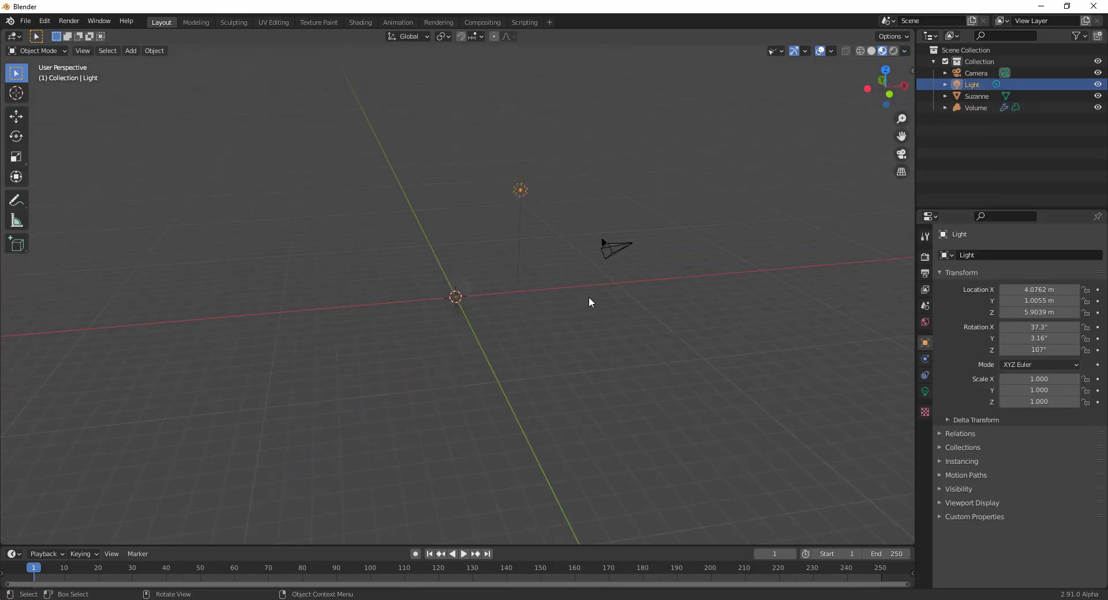
pyautogui.press('g')
pyautogui.click(544, 371)
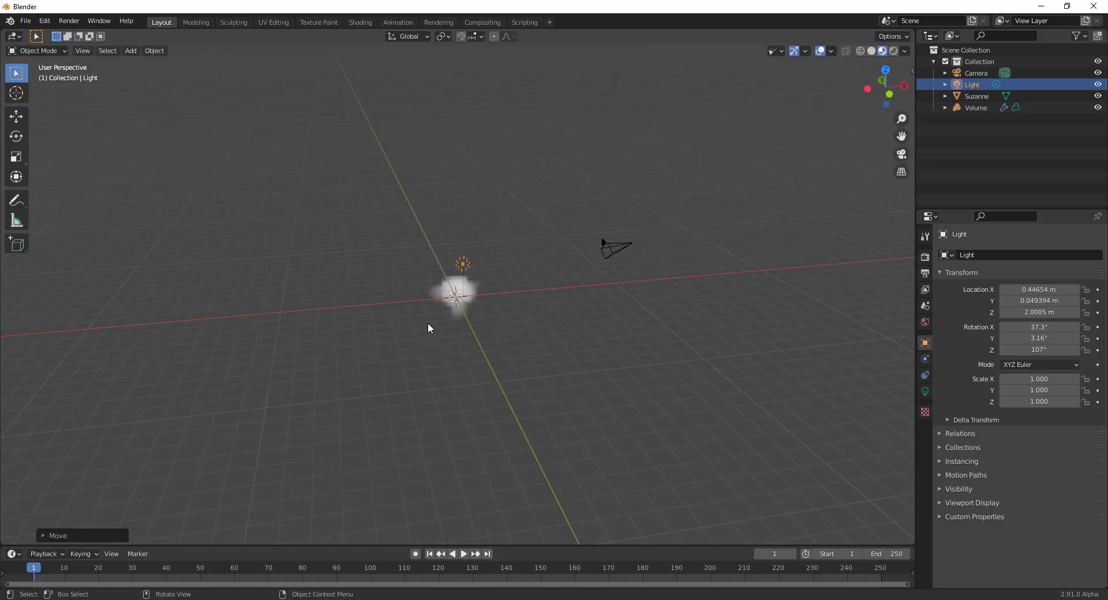
pyautogui.moveTo(426, 321); pyautogui.dragTo(494, 254, button='middle')
pyautogui.scroll(8, 495, 253)
pyautogui.moveTo(580, 318); pyautogui.dragTo(456, 300, button='middle')
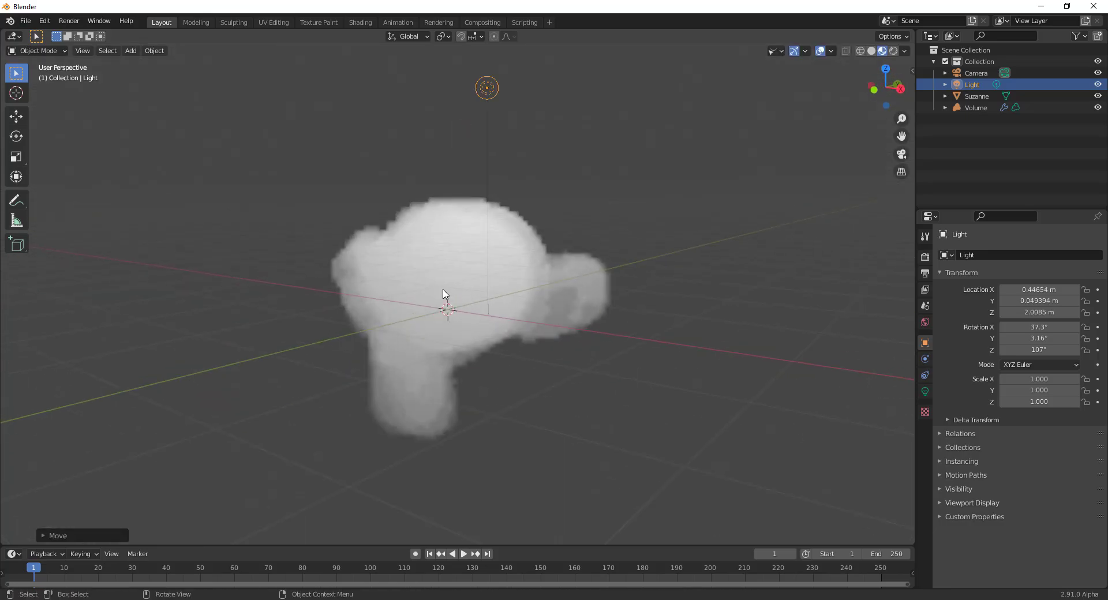
# - Switch the viewport to Rendered shading, set the render engine to Cycles and inspect the monkey volume
pyautogui.click(893, 52)
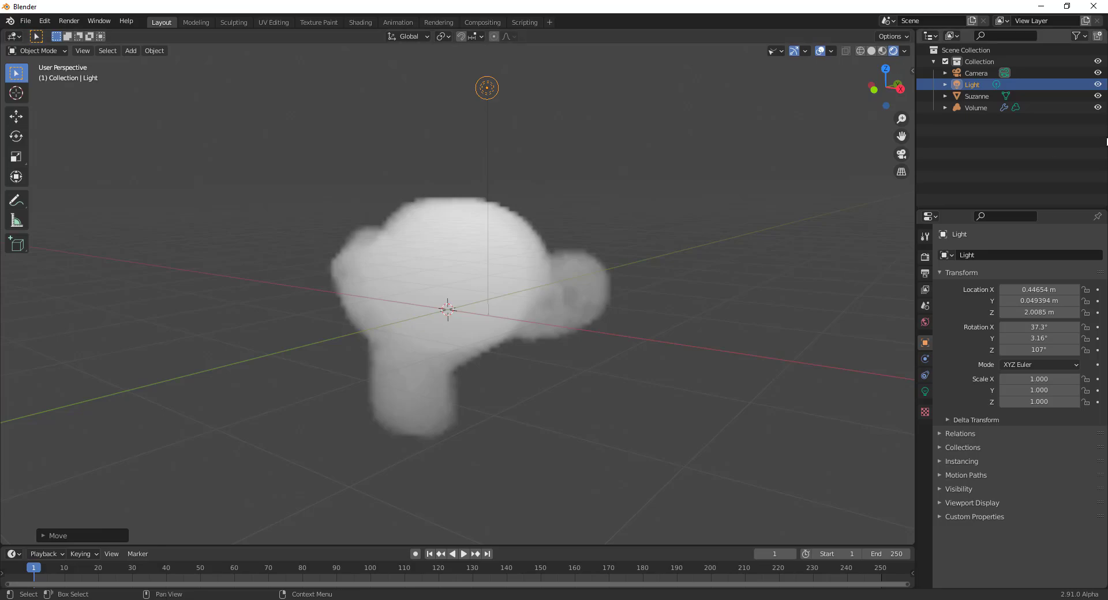
pyautogui.click(926, 257)
pyautogui.click(1032, 255)
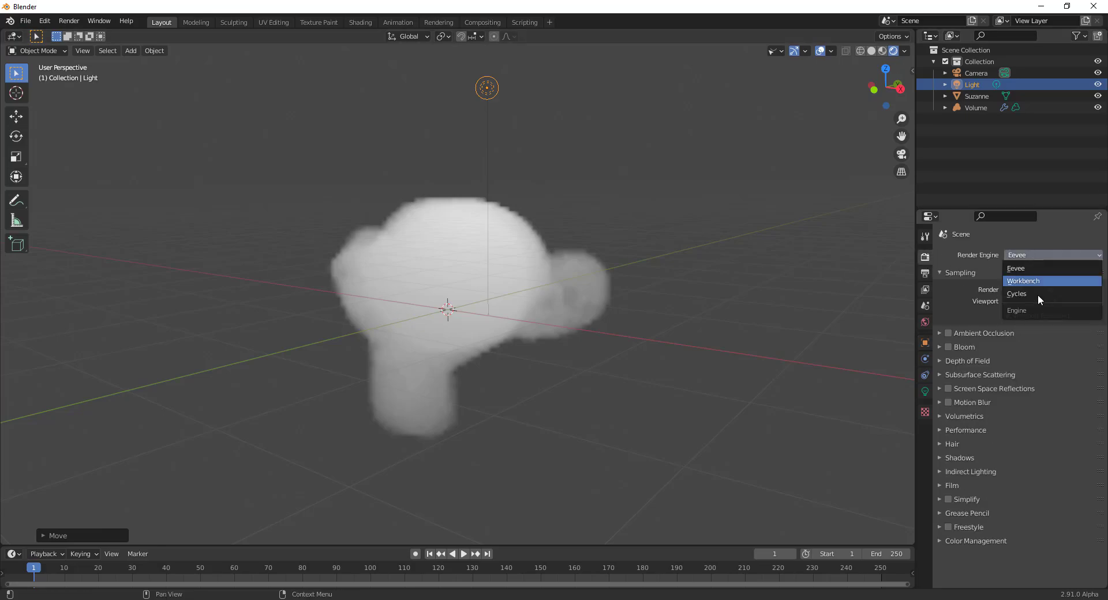
pyautogui.click(1022, 293)
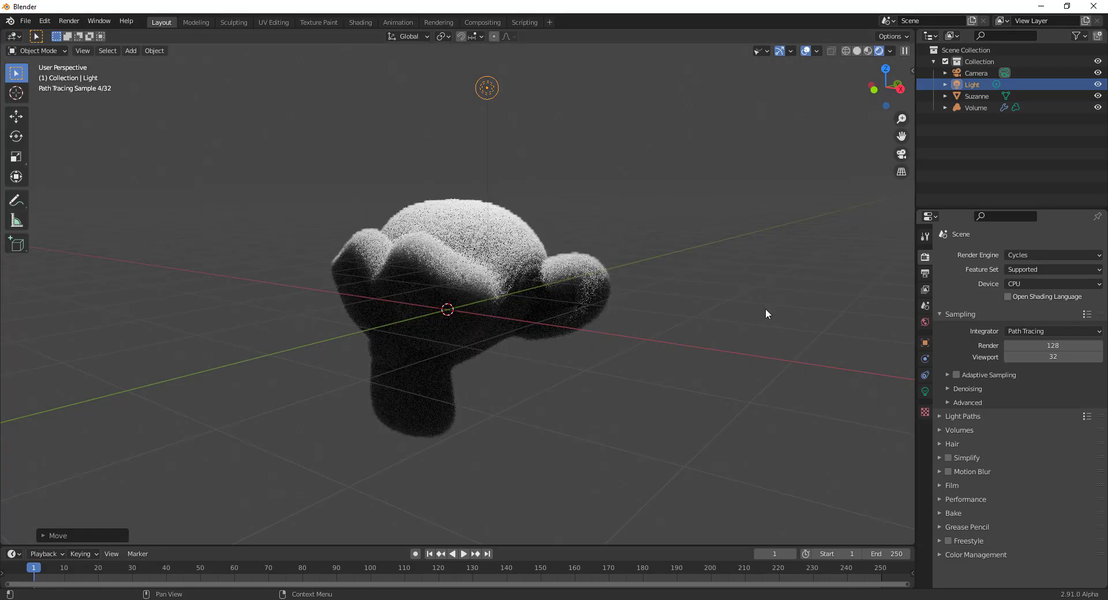
pyautogui.moveTo(567, 210); pyautogui.dragTo(553, 215, button='middle')
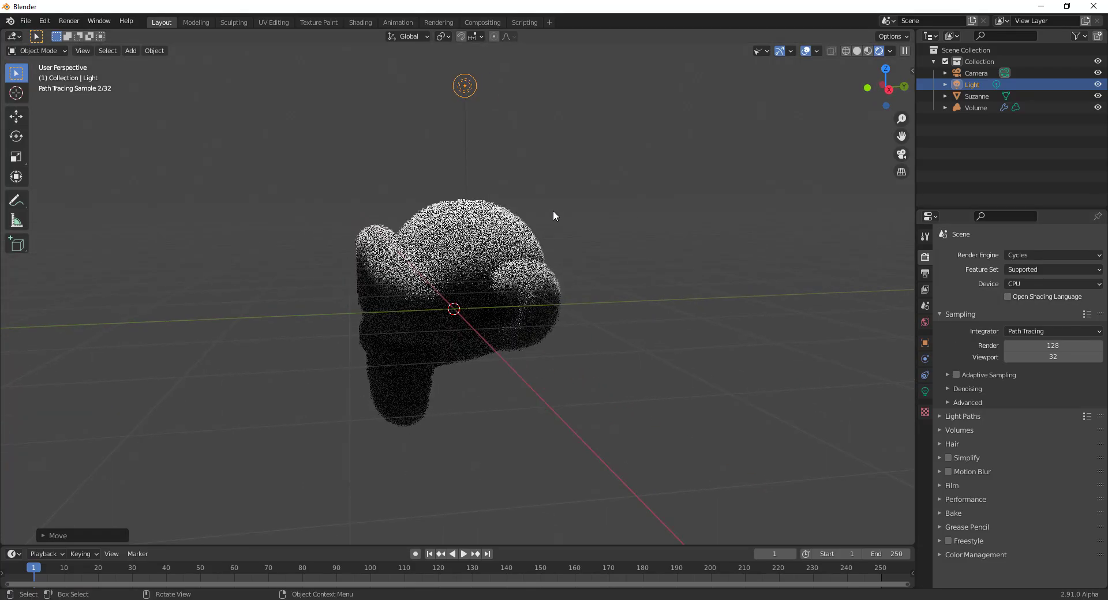
pyautogui.moveTo(553, 212)
pyautogui.mouseDown(button='middle')
pyautogui.moveTo(324, 245)
pyautogui.moveTo(505, 353)
pyautogui.moveTo(521, 348)
pyautogui.moveTo(522, 330)
pyautogui.moveTo(554, 334)
pyautogui.mouseUp(button='middle')
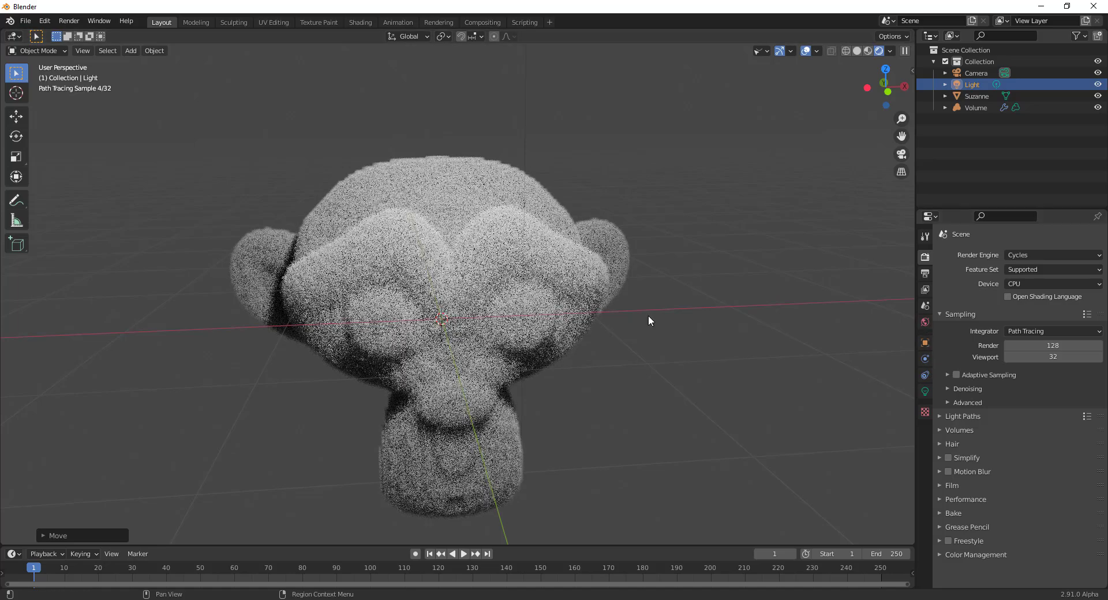
# - Turn off Fill Volume for the monkey's volume and try the Voxel Size resolution mode
pyautogui.click(441, 258)
pyautogui.click(926, 359)
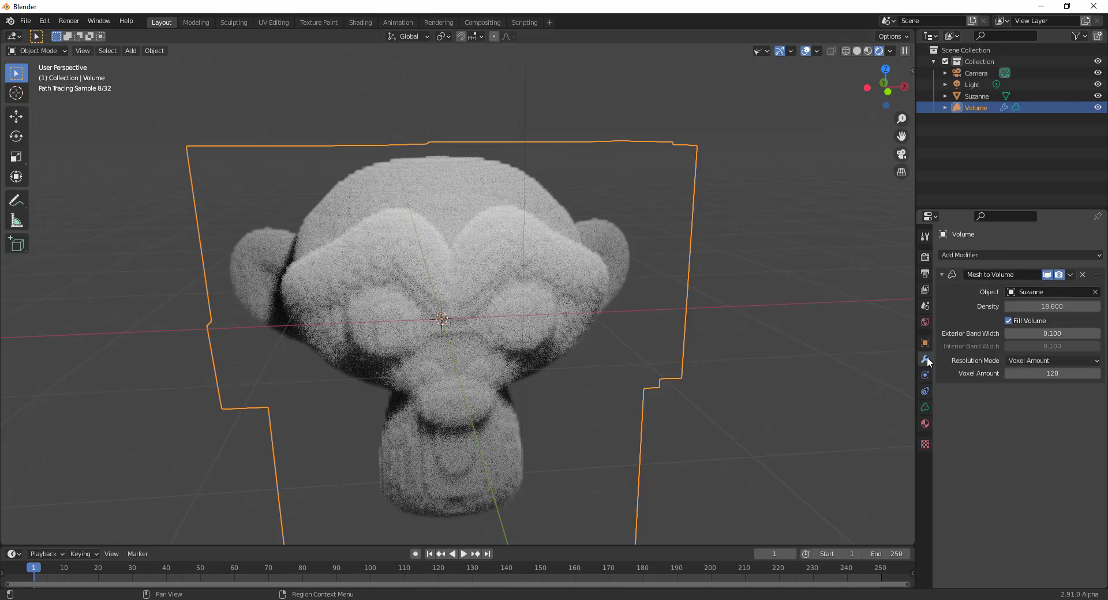
pyautogui.click(1009, 321)
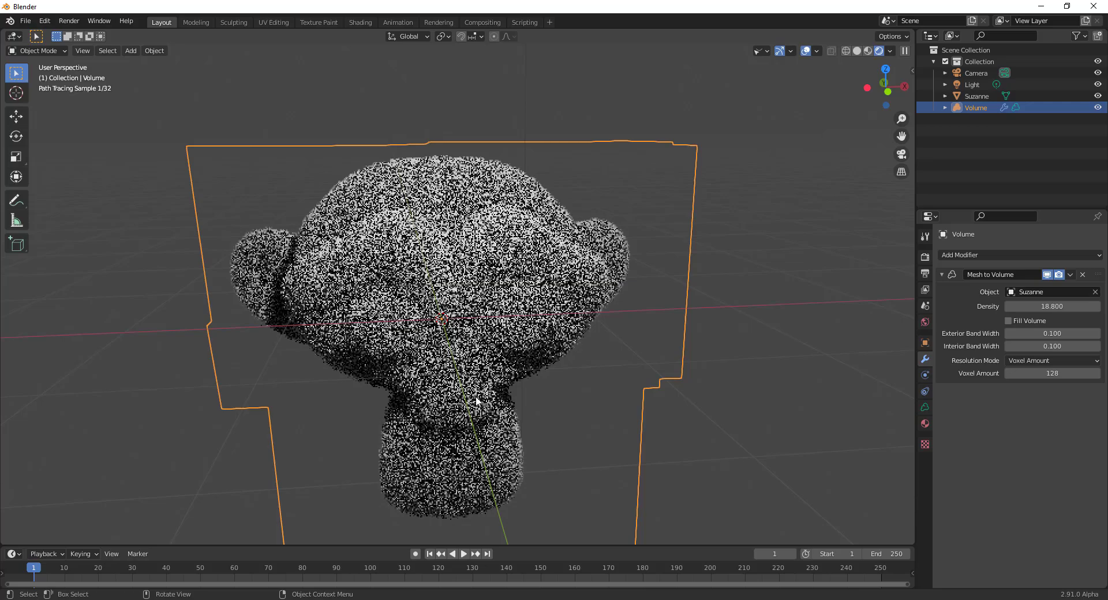
pyautogui.moveTo(479, 403); pyautogui.dragTo(490, 390, button='middle')
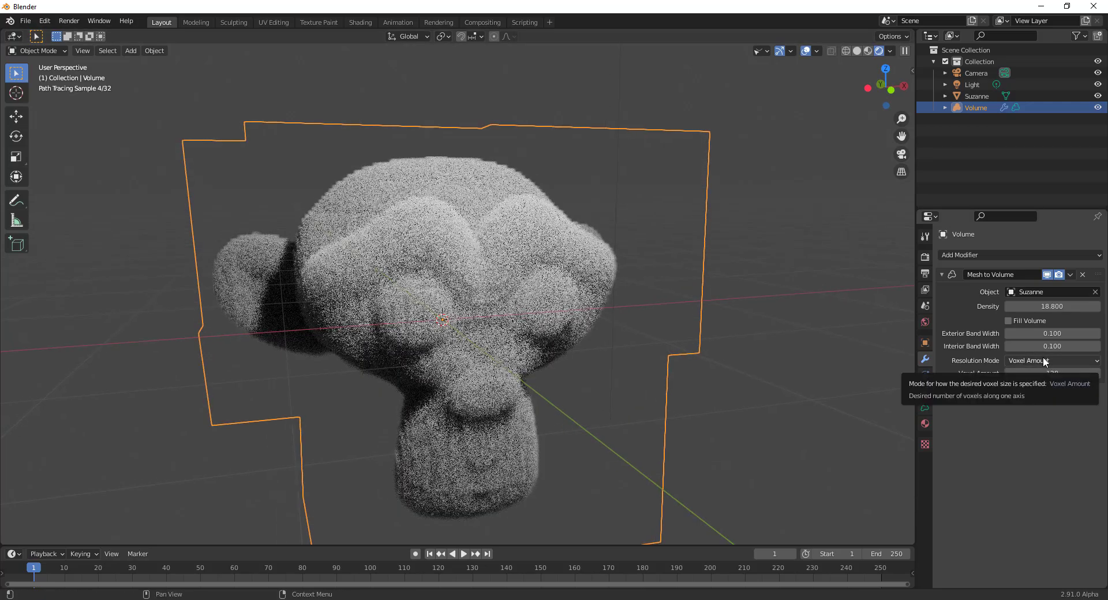
pyautogui.click(1043, 358)
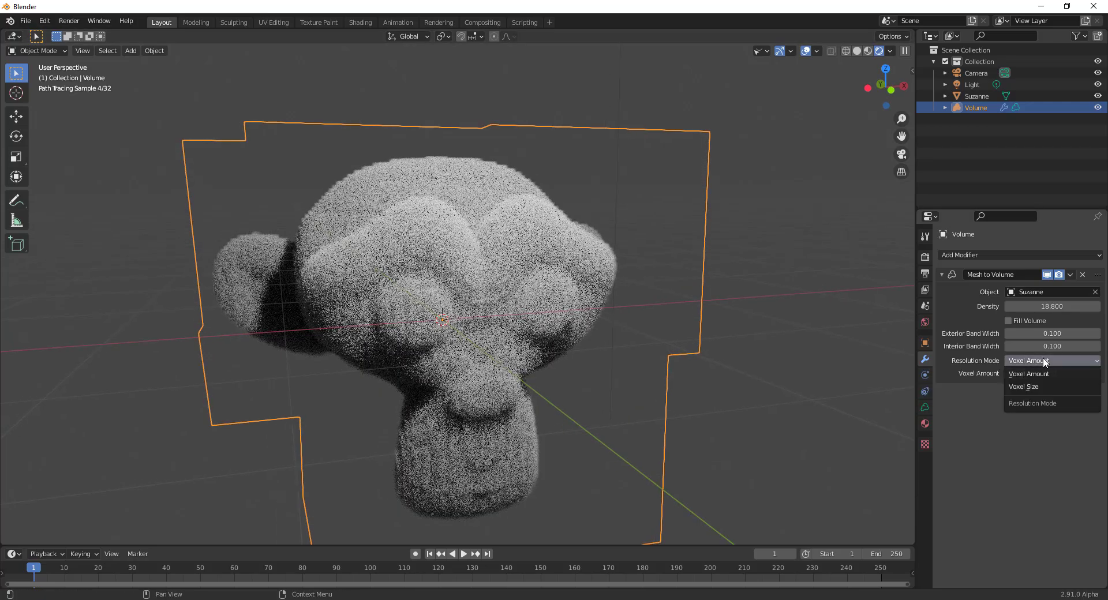
pyautogui.click(1034, 389)
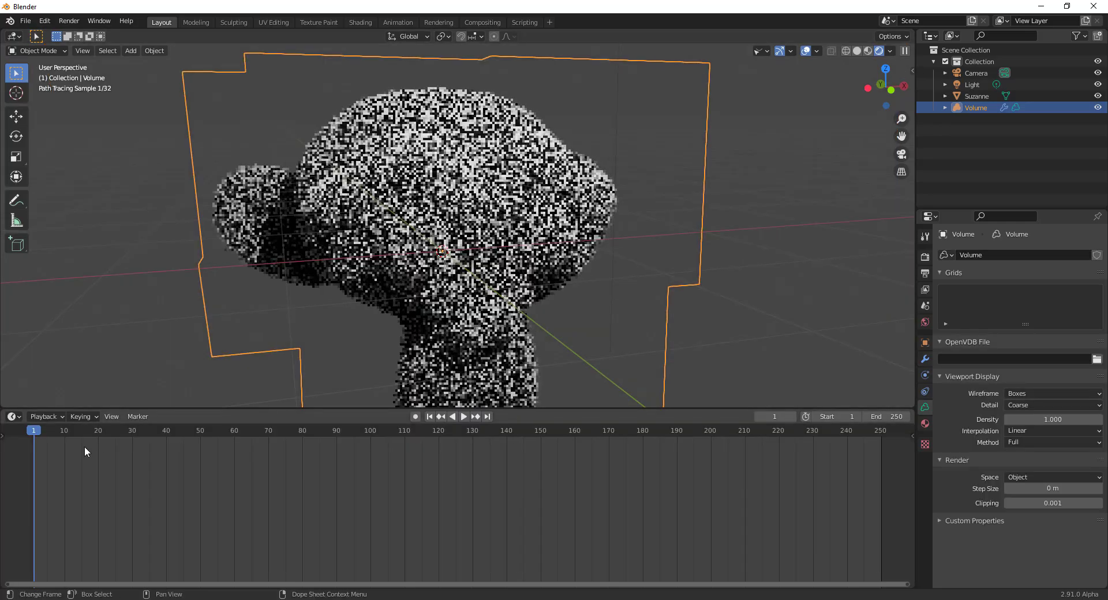
# - Change the timeline area to the Shader Editor and create a new material for the volume
pyautogui.click(14, 416)
pyautogui.click(36, 536)
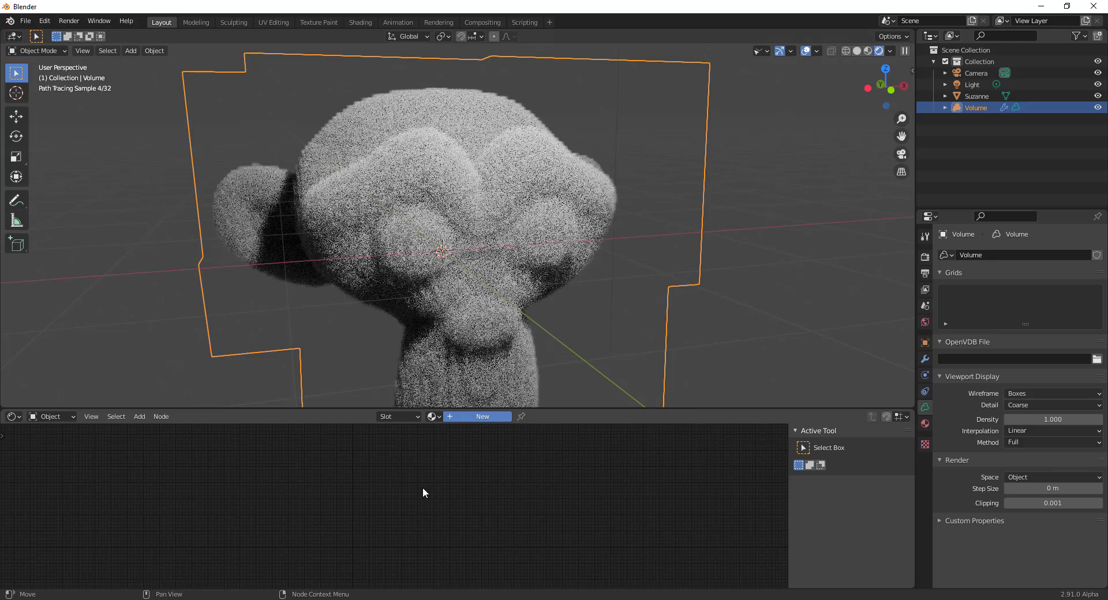
pyautogui.click(479, 416)
# - Set the Principled Volume node's color to red
pyautogui.scroll(18, 396, 501)
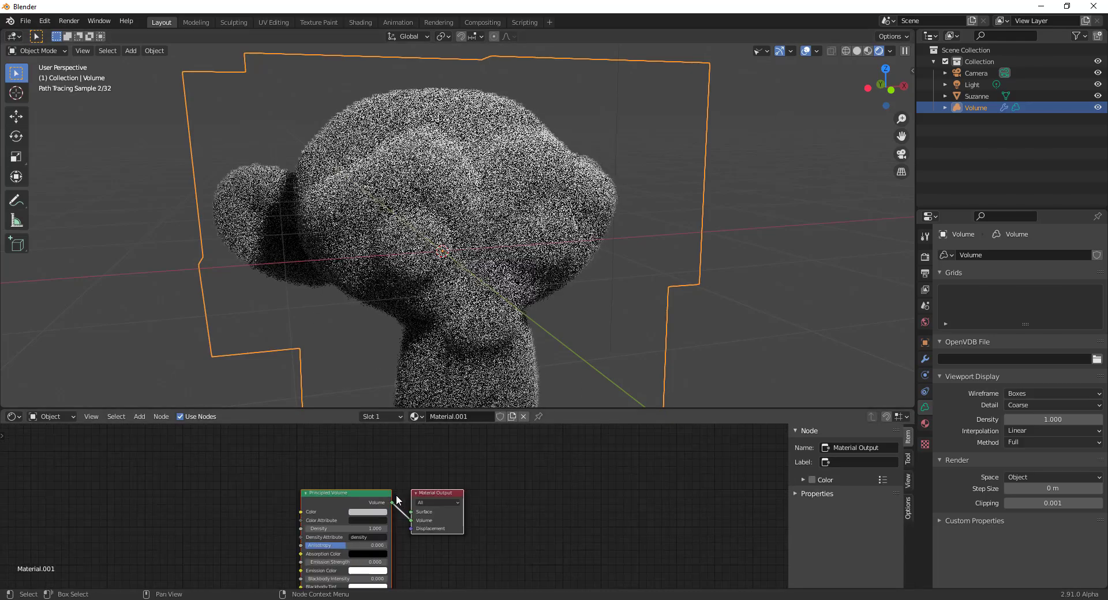
pyautogui.moveTo(129, 500); pyautogui.dragTo(252, 500, button='middle')
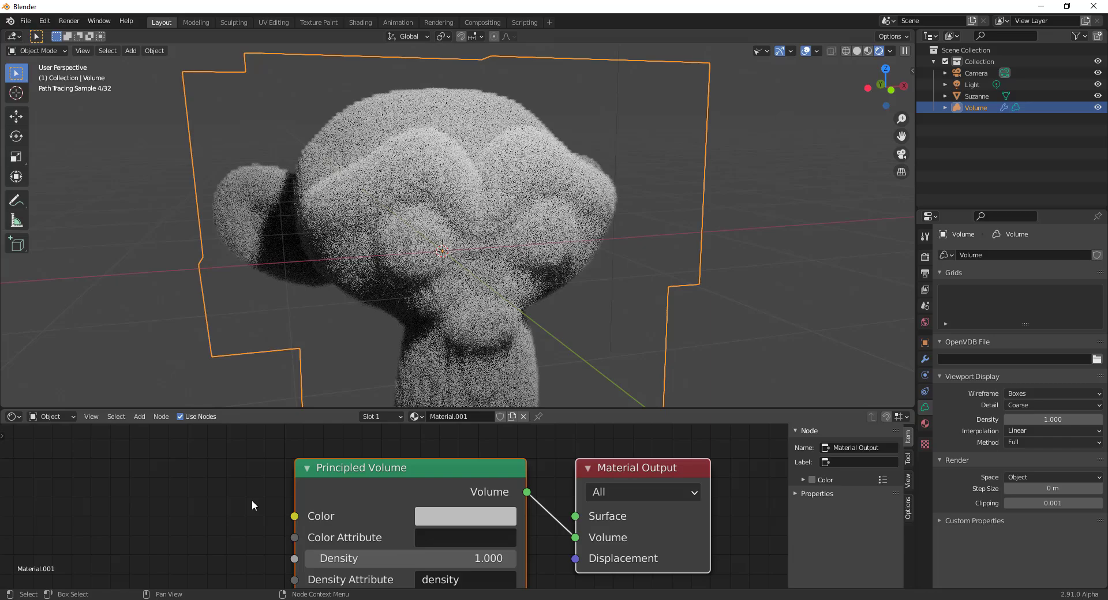
pyautogui.click(456, 517)
pyautogui.click(501, 357)
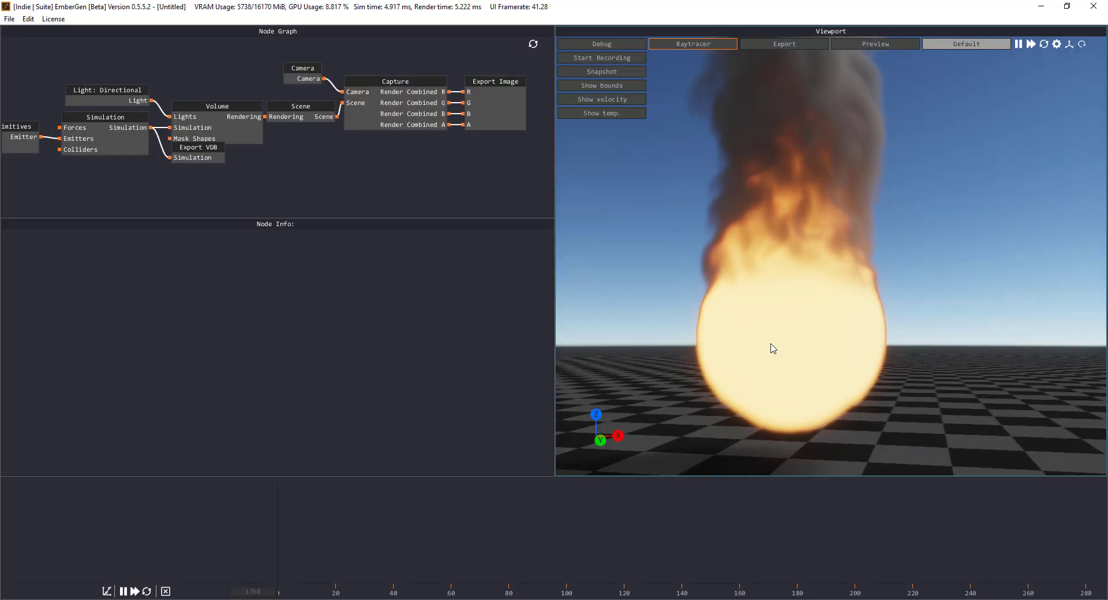
pyautogui.moveTo(835, 376); pyautogui.dragTo(876, 407)
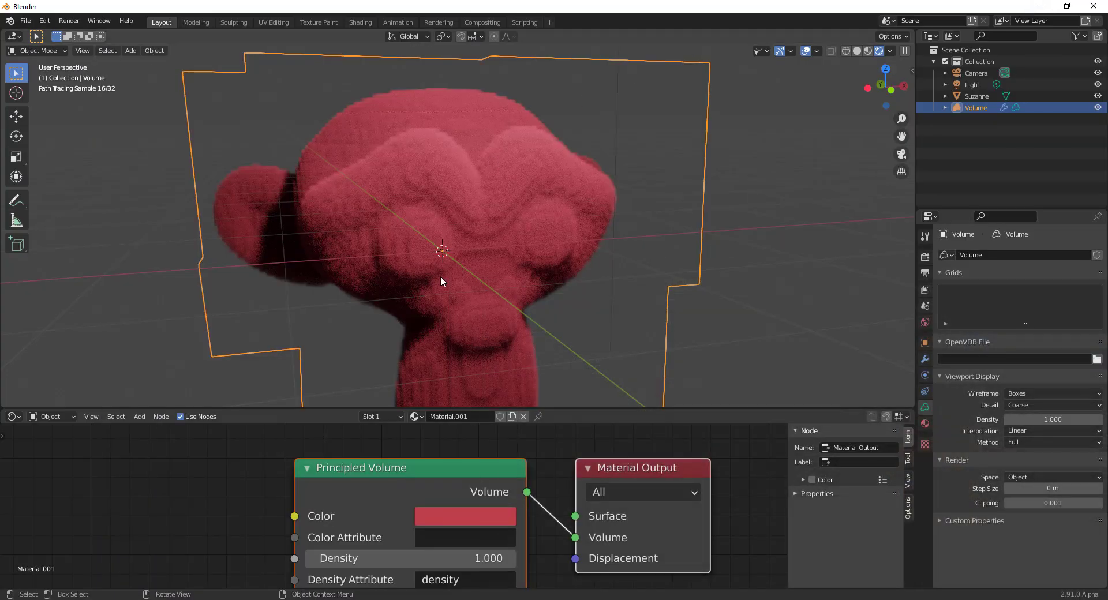
pyautogui.scroll(-2, 573, 330)
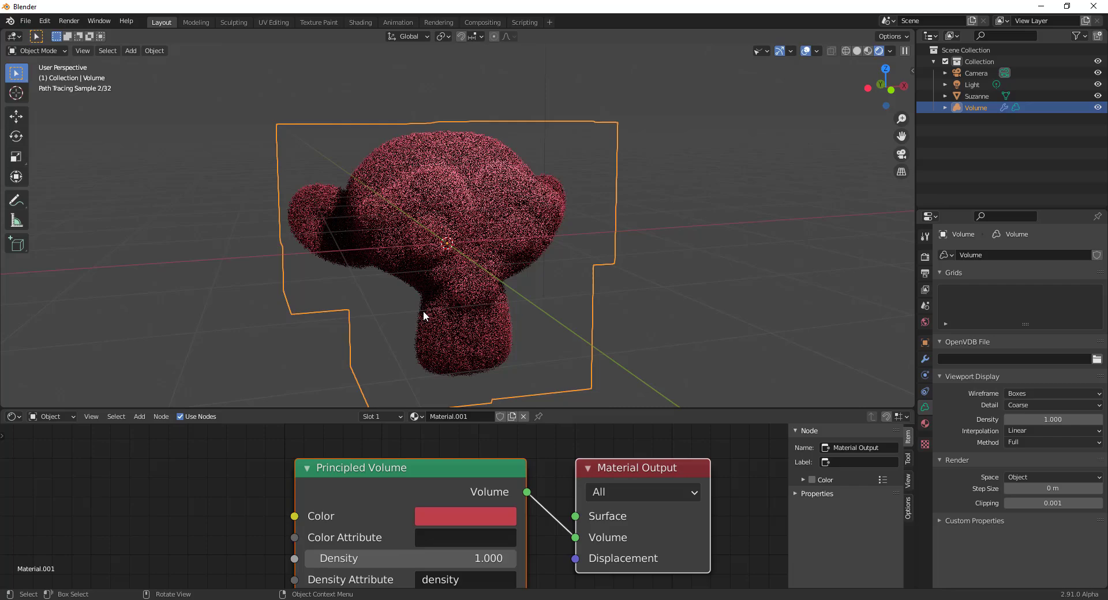
pyautogui.moveTo(615, 296)
pyautogui.mouseDown(button='middle')
pyautogui.moveTo(484, 290)
pyautogui.moveTo(517, 303)
pyautogui.mouseUp(button='middle')
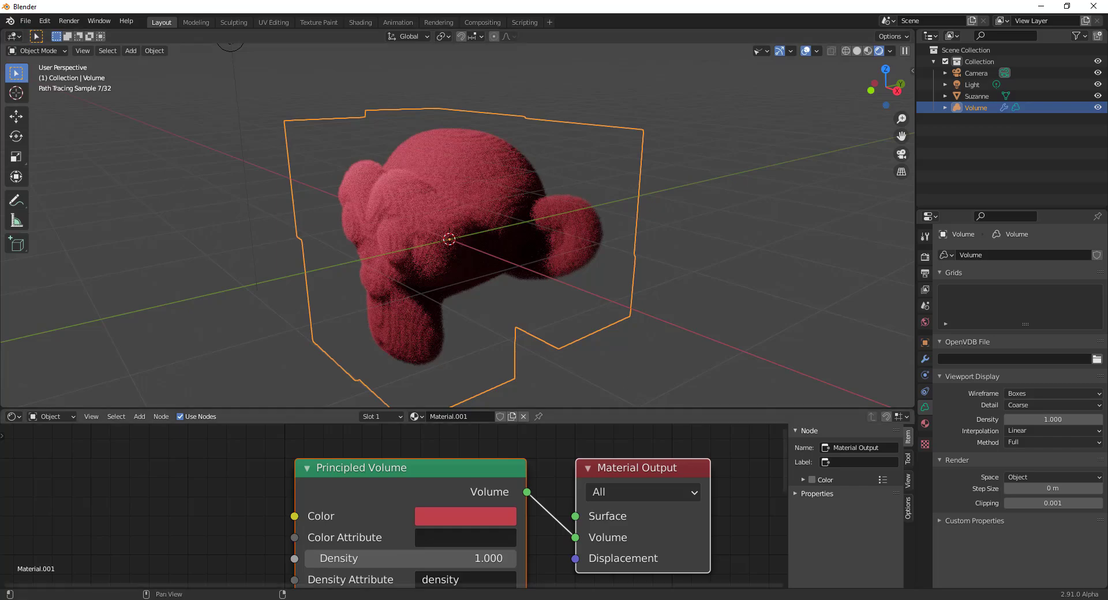
# - Switch to the other Blender window with the walking character and add an empty volume object
pyautogui.click(983, 599)
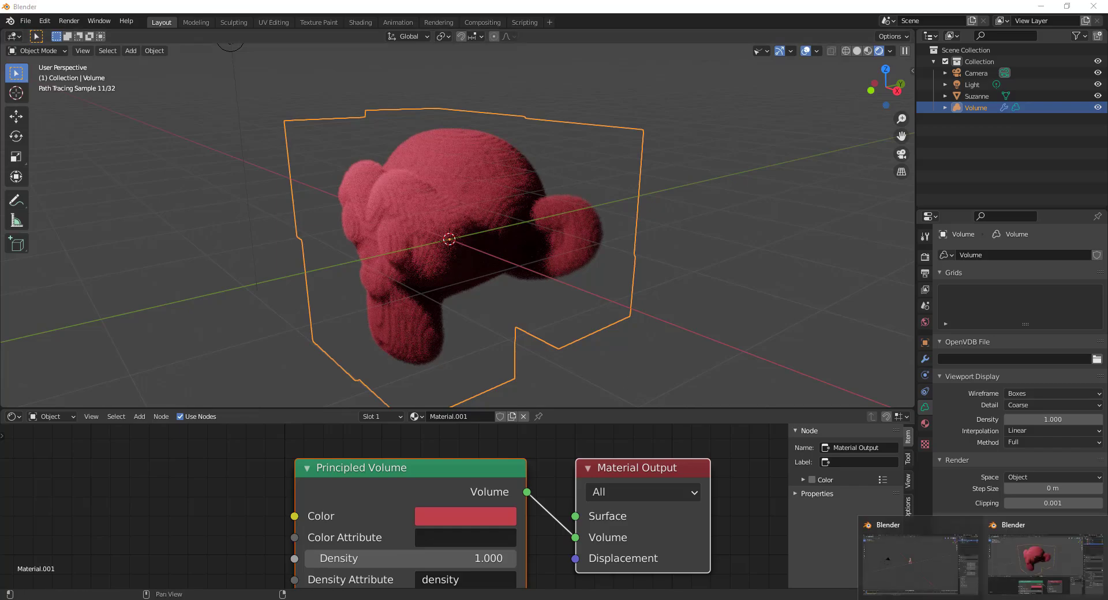
pyautogui.click(908, 562)
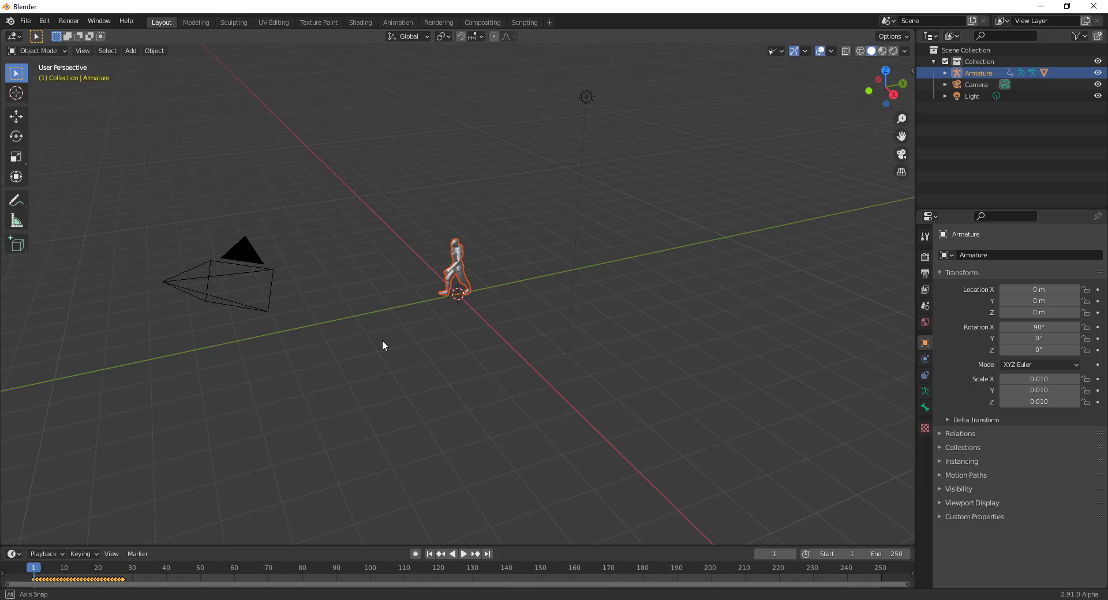
pyautogui.scroll(8, 472, 262)
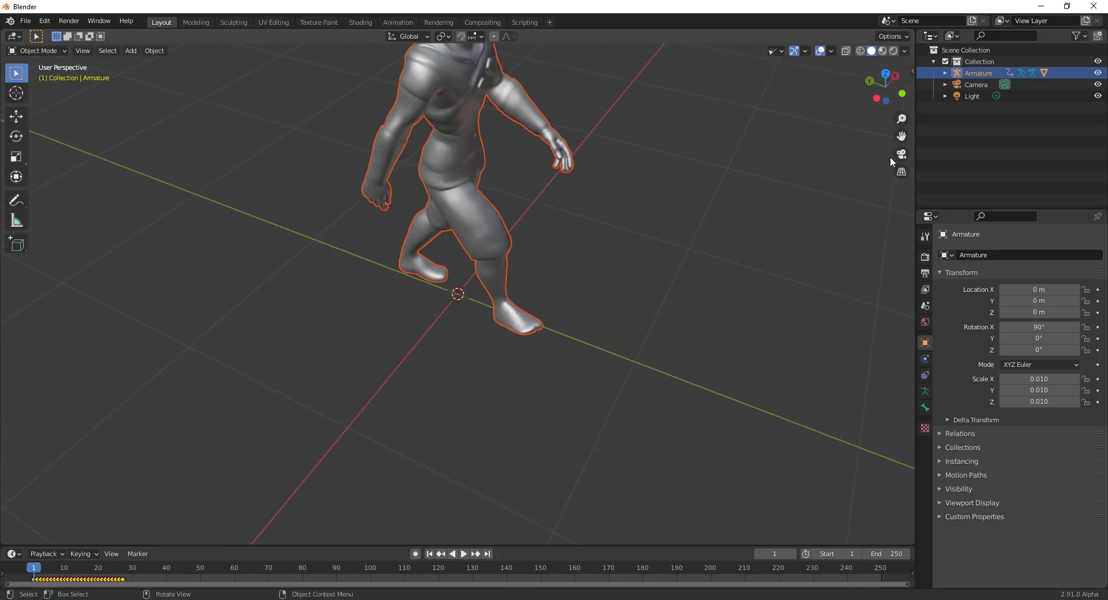
pyautogui.moveTo(902, 136); pyautogui.dragTo(844, 290)
pyautogui.moveTo(611, 325); pyautogui.dragTo(521, 250, button='middle')
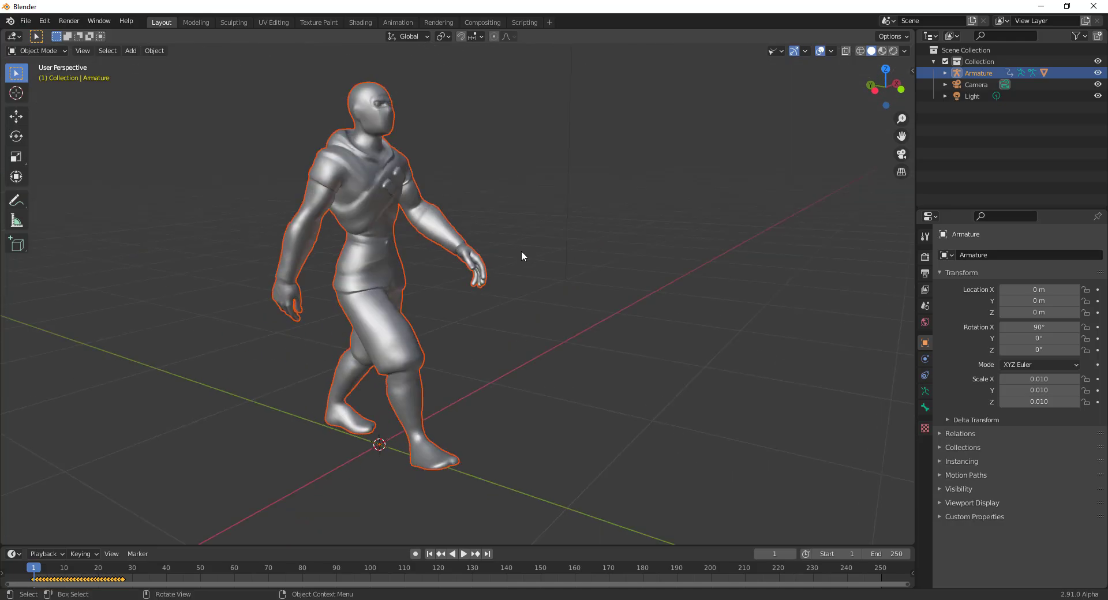
pyautogui.hotkey('shift', 'a')
pyautogui.moveTo(521, 252)
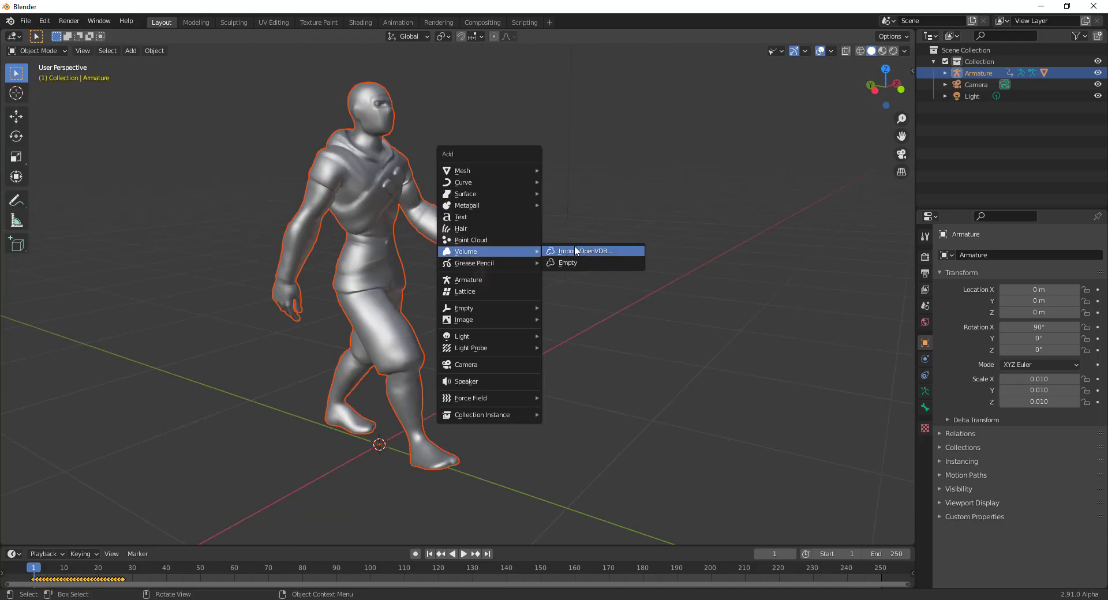
pyautogui.click(573, 262)
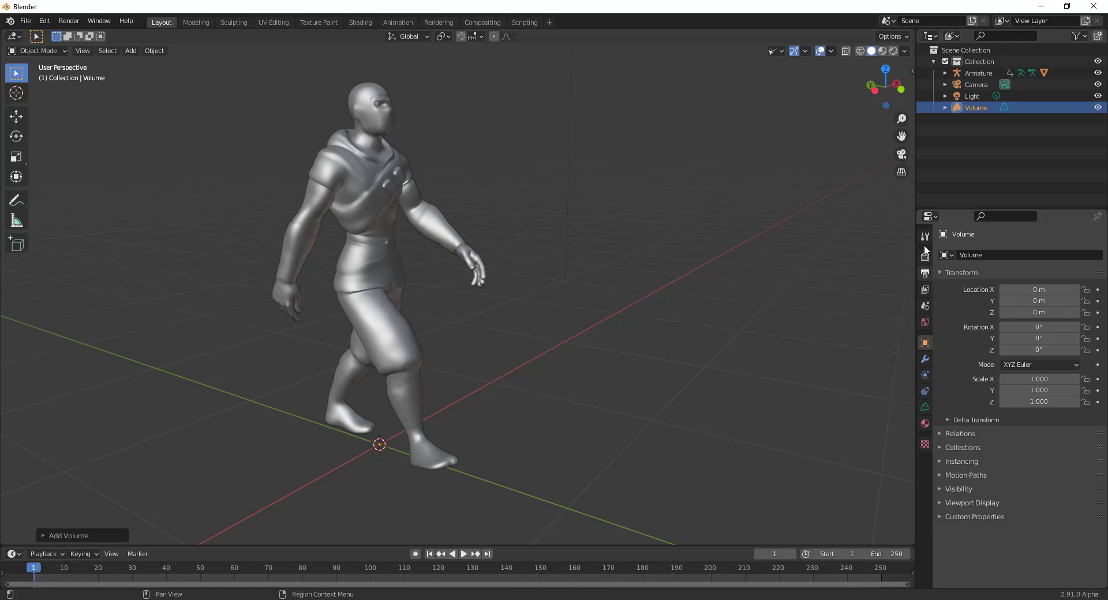
# - Add a Mesh to Volume modifier to the new volume with the character mesh Ch24 as its source object
pyautogui.click(925, 359)
pyautogui.click(987, 251)
pyautogui.click(988, 286)
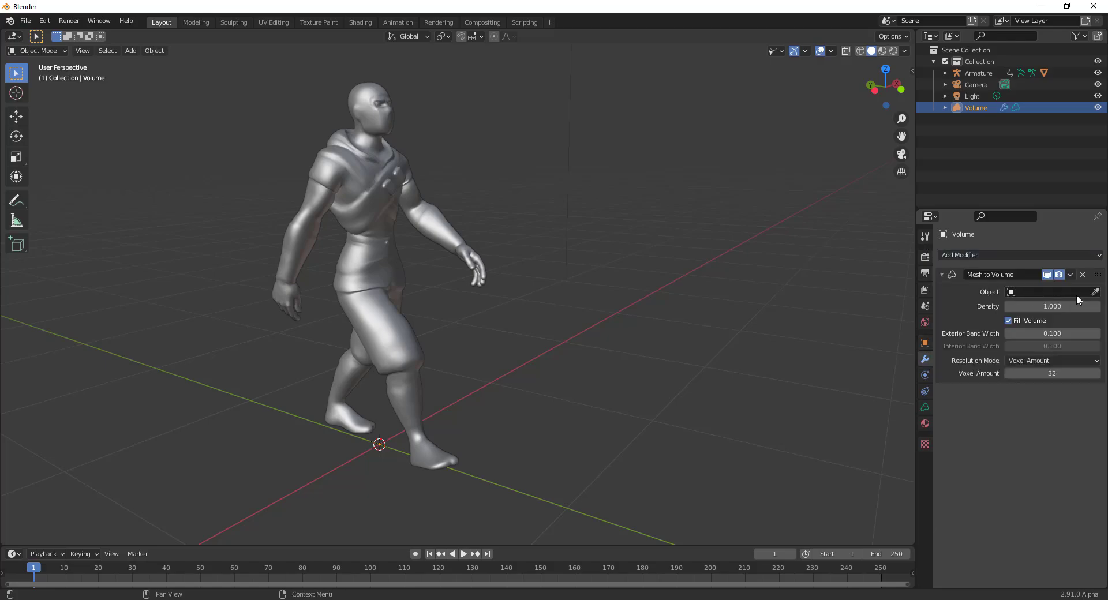
pyautogui.click(1096, 292)
pyautogui.click(367, 242)
# - Hide mesh objects in the viewport to view only the walking character's volume
pyautogui.moveTo(443, 296); pyautogui.dragTo(779, 56, button='middle')
pyautogui.click(776, 51)
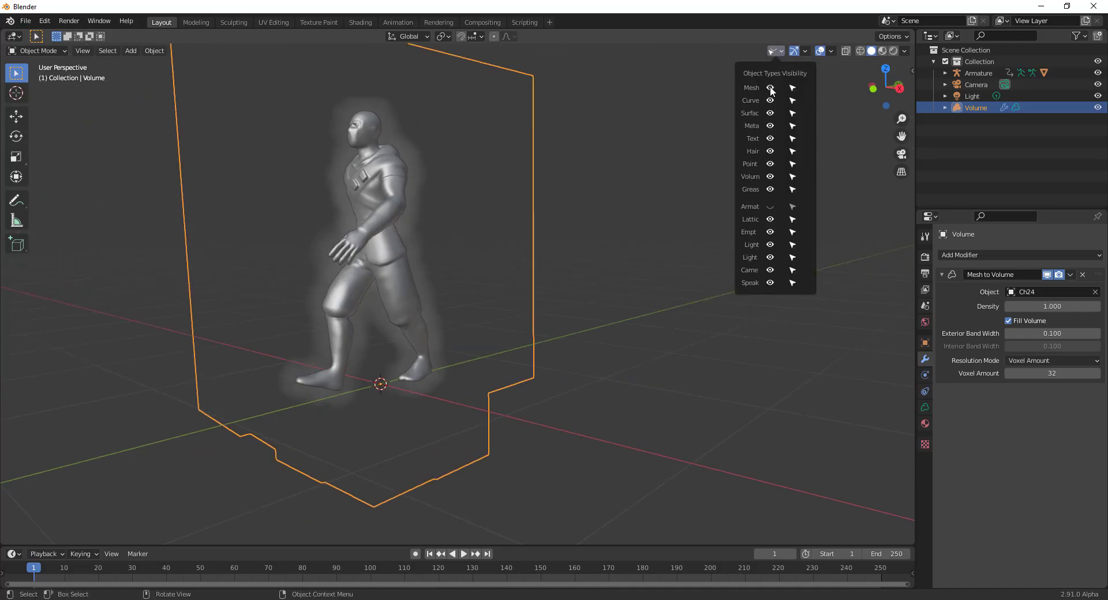
pyautogui.click(770, 88)
pyautogui.moveTo(681, 202); pyautogui.dragTo(503, 315, button='middle')
pyautogui.scroll(3, 634, 319)
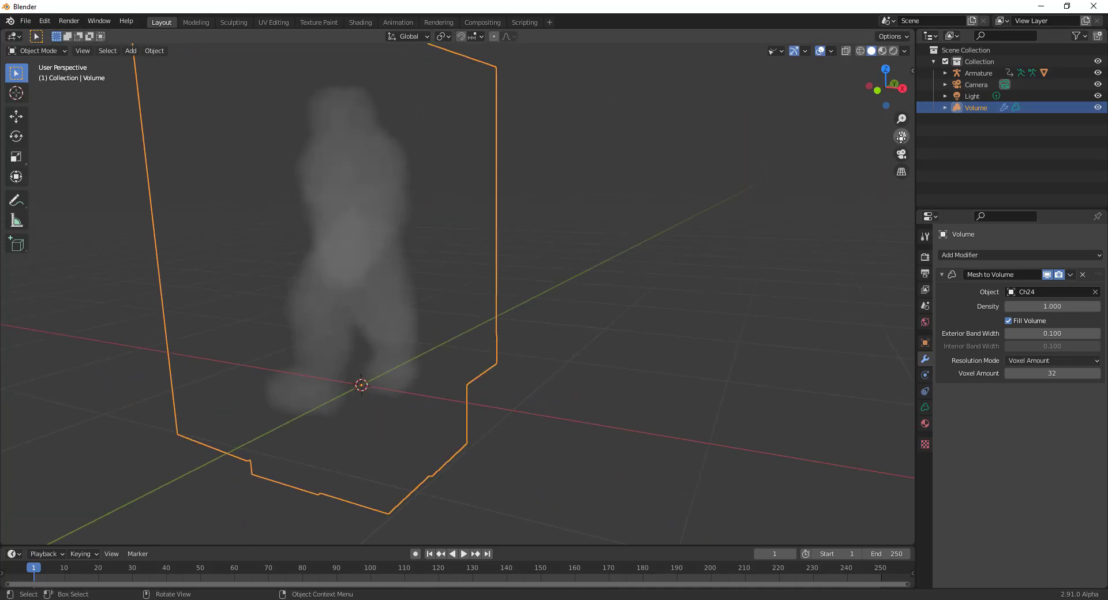
pyautogui.moveTo(901, 137); pyautogui.dragTo(964, 183)
pyautogui.moveTo(638, 261); pyautogui.dragTo(490, 291, button='middle')
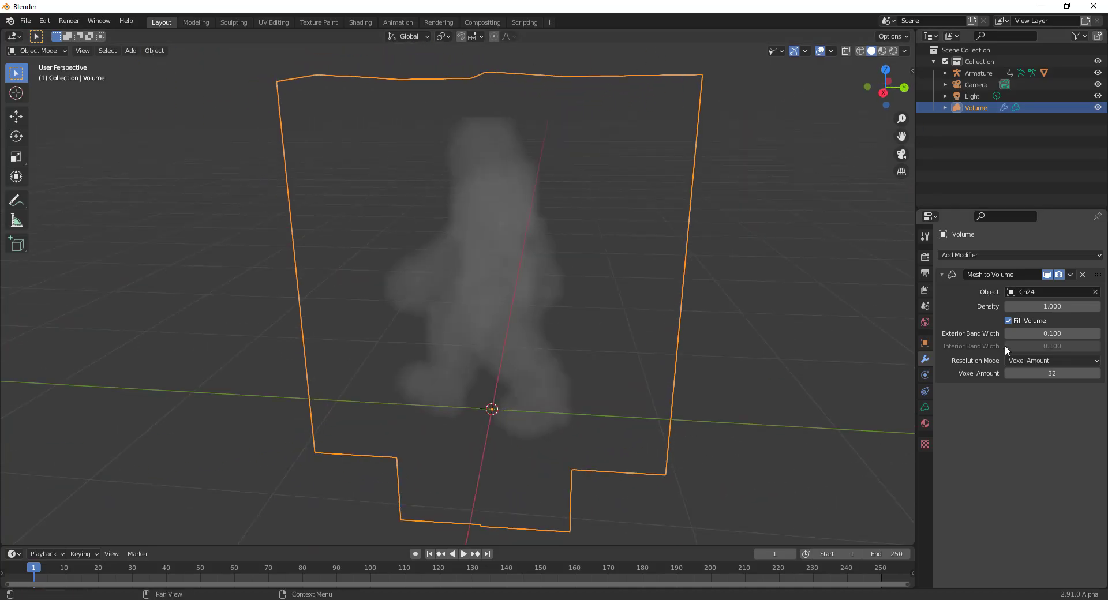
# - Set the Mesh to Volume modifier's density to 50 and its voxel amount to 256
pyautogui.click(1059, 308)
pyautogui.write('50')
pyautogui.press('Return')
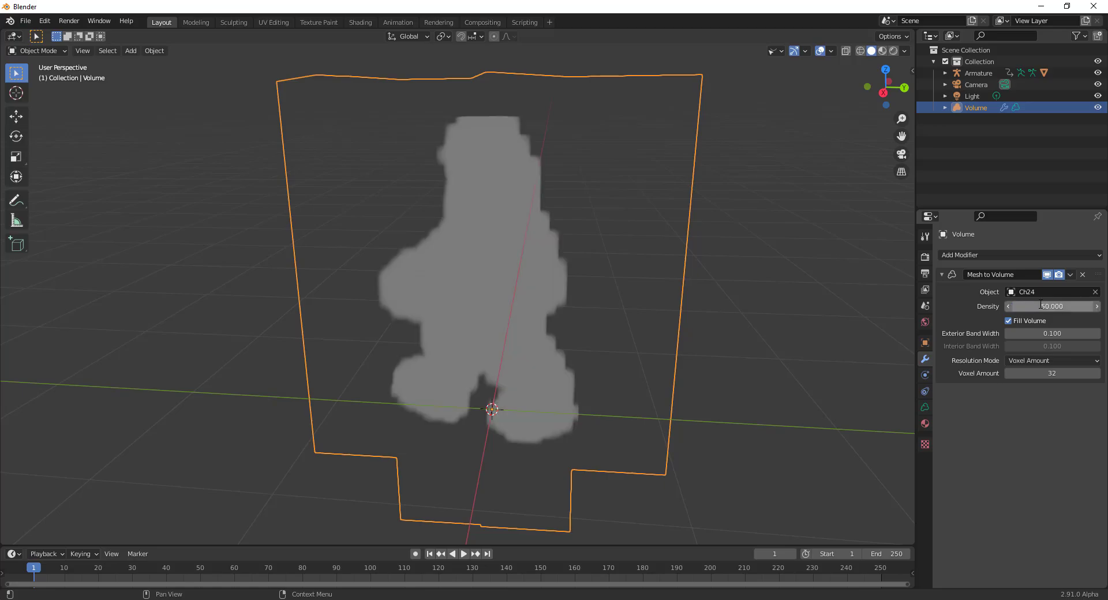
pyautogui.click(1044, 373)
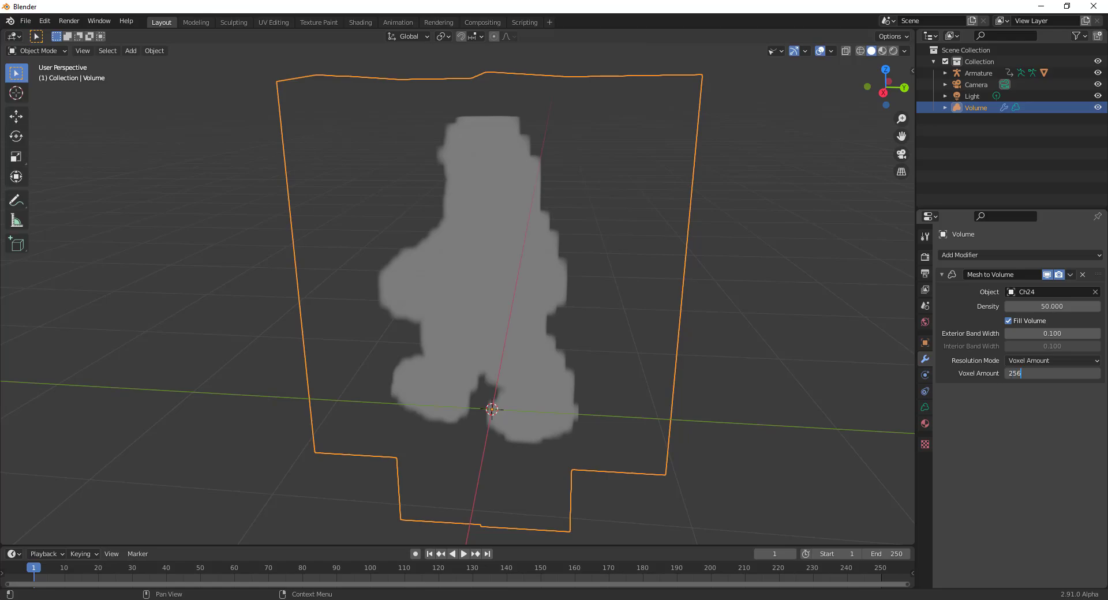
pyautogui.write('256')
pyautogui.press('Return')
# - Reduce the Mesh to Volume modifier's exterior band width to 0 so the volume follows the character's shape closely
pyautogui.moveTo(428, 458); pyautogui.dragTo(576, 406, button='middle')
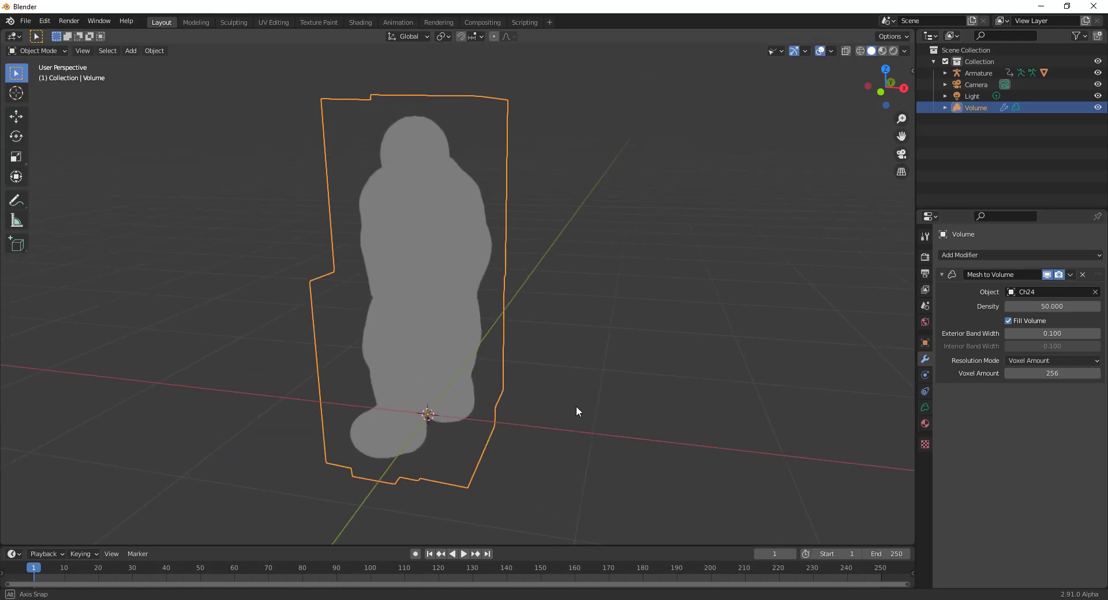
pyautogui.scroll(4, 466, 303)
pyautogui.moveTo(470, 305); pyautogui.dragTo(433, 280, button='middle')
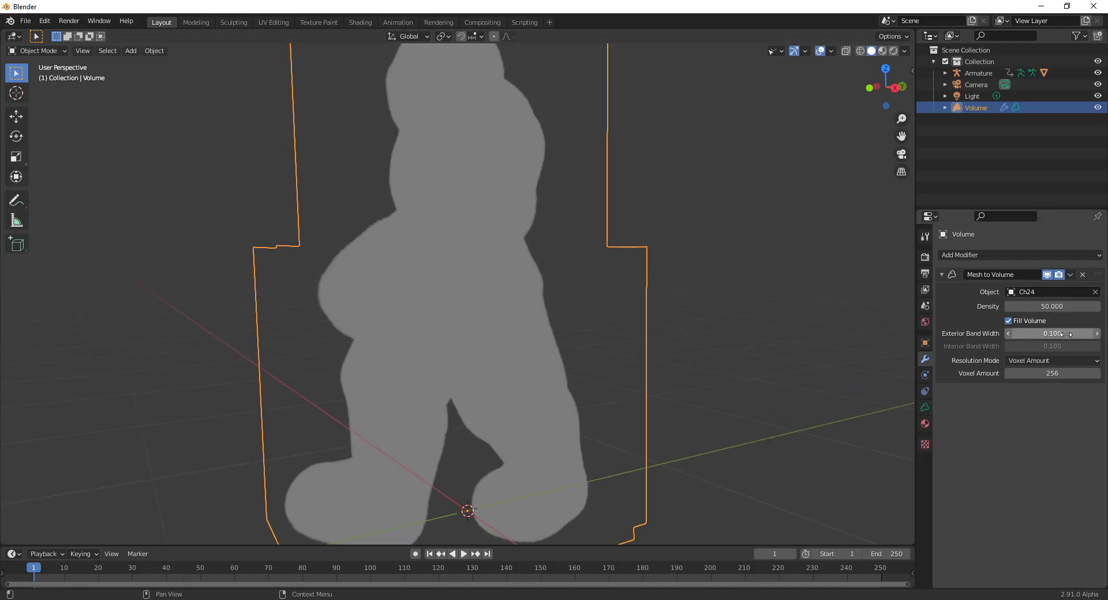
pyautogui.moveTo(1052, 333); pyautogui.dragTo(1022, 334)
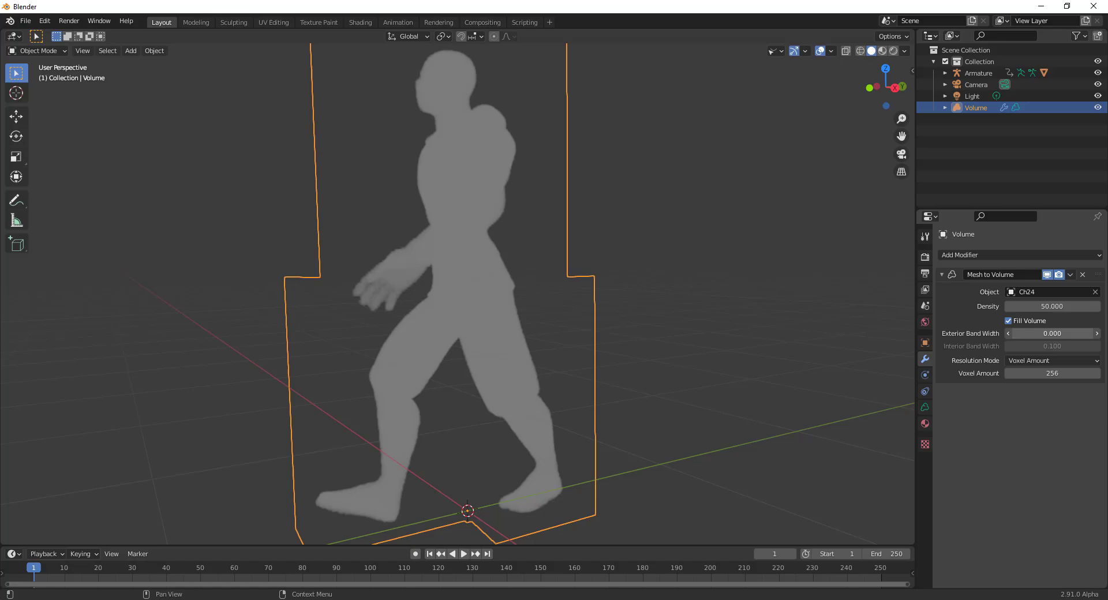
pyautogui.hotkey('ctrl', 'z')
pyautogui.hotkey('ctrl', 'shift', 'z')
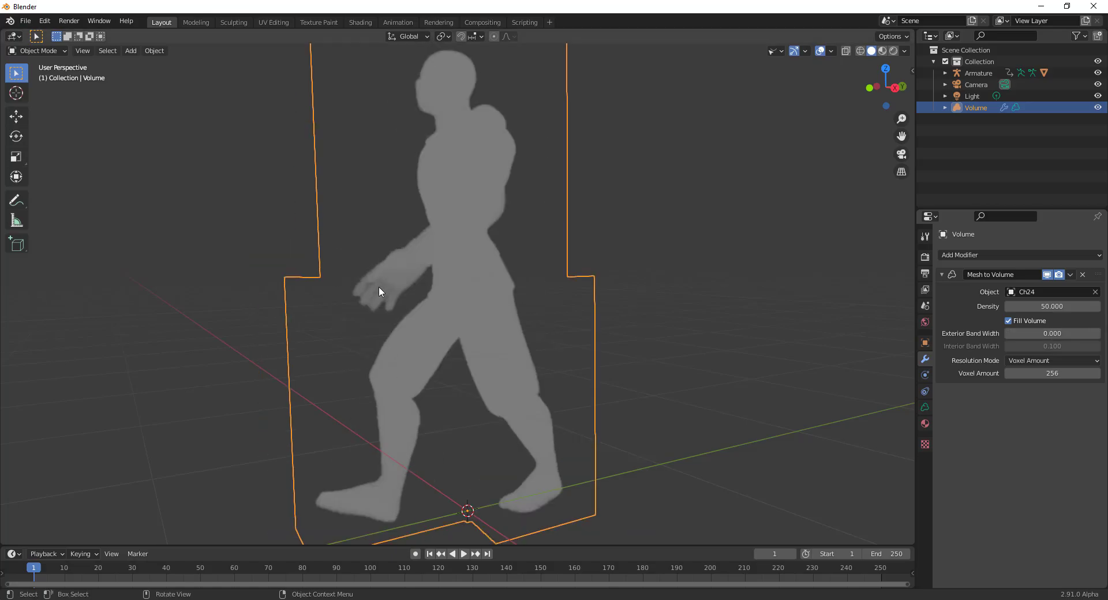
# - Switch the viewport to rendered shading and zoom out until the light and camera are in view
pyautogui.moveTo(378, 286); pyautogui.dragTo(403, 304, button='middle')
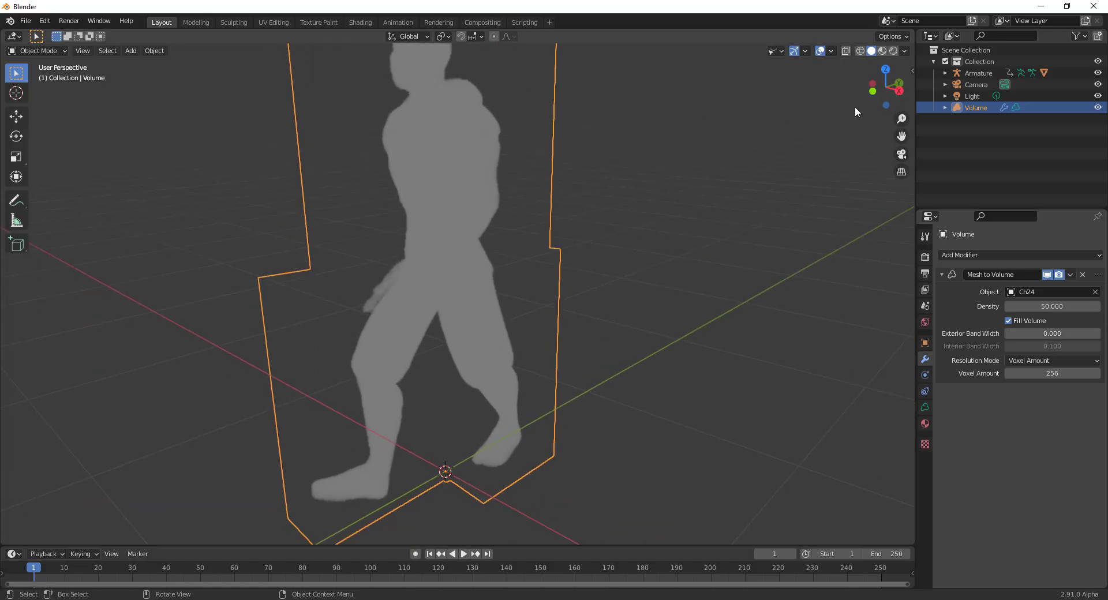
pyautogui.click(893, 51)
pyautogui.scroll(-6, 642, 198)
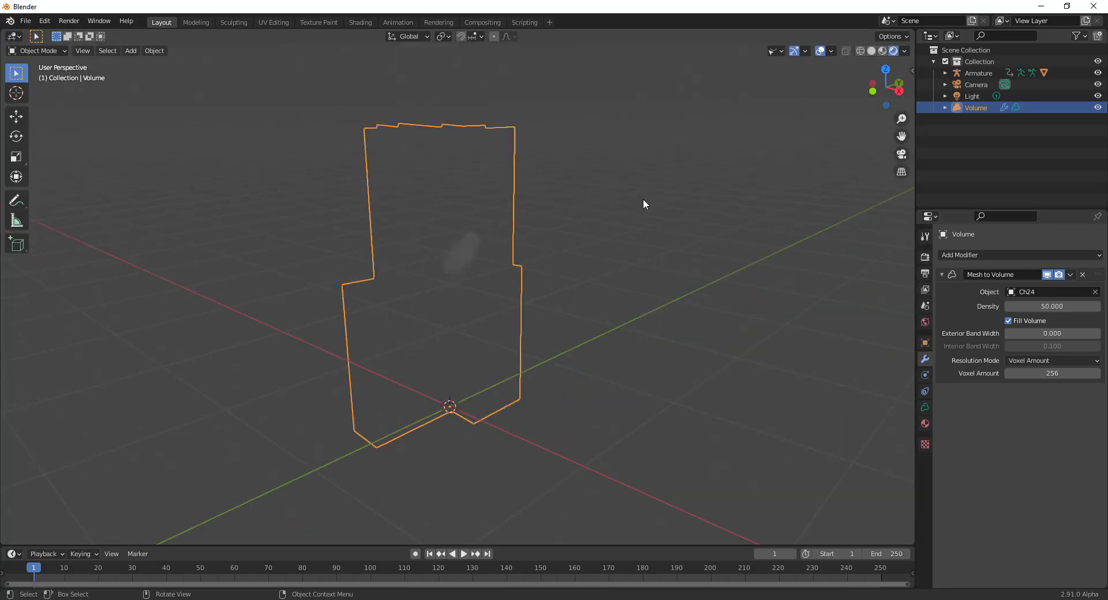
pyautogui.moveTo(600, 224); pyautogui.dragTo(584, 265, button='middle')
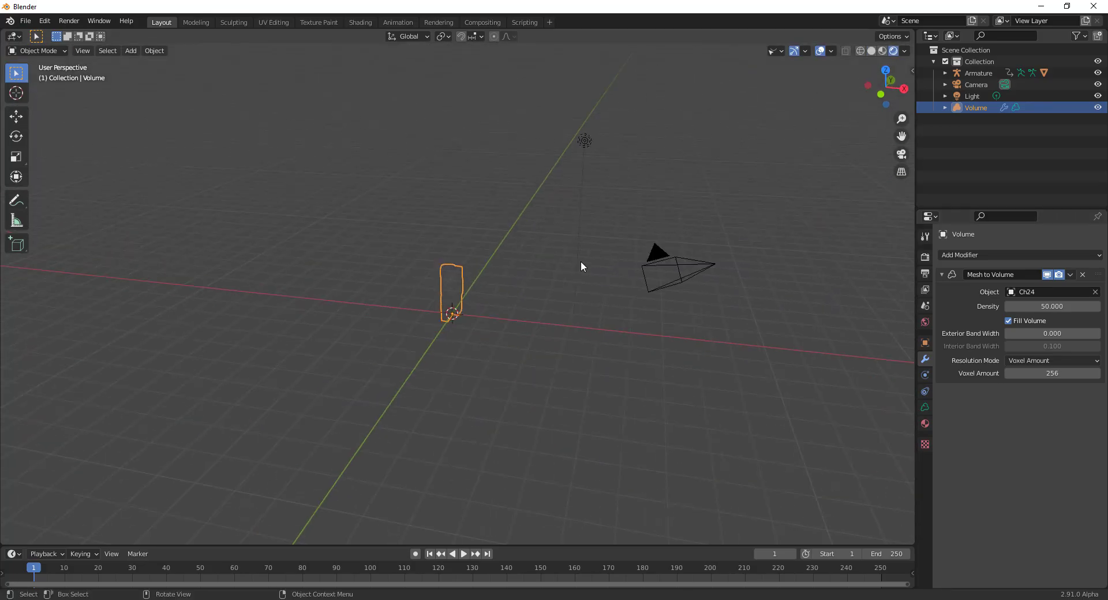
# - Add the light to the selected volume and move both freely, bringing the light closer to the character
pyautogui.keyDown('shift'); pyautogui.click(584, 144); pyautogui.keyUp('shift')
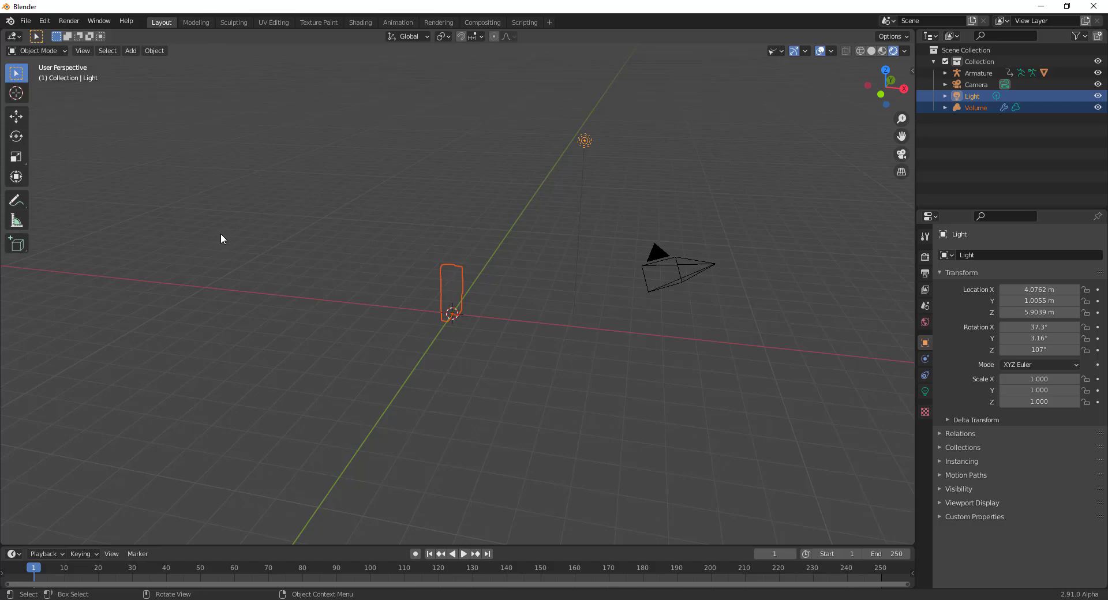
pyautogui.press('g')
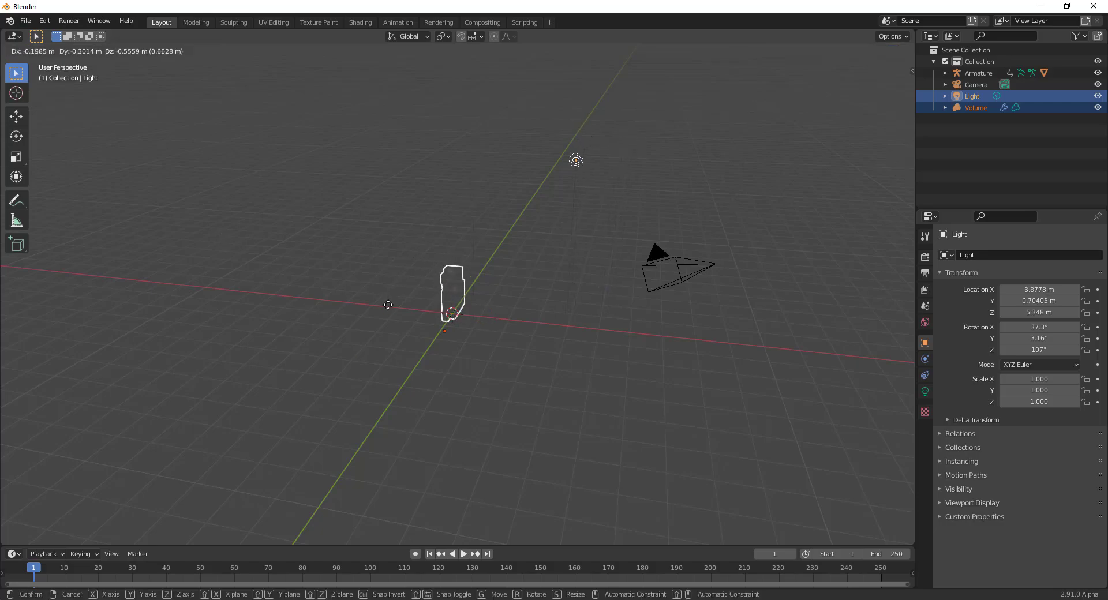
pyautogui.click(353, 326)
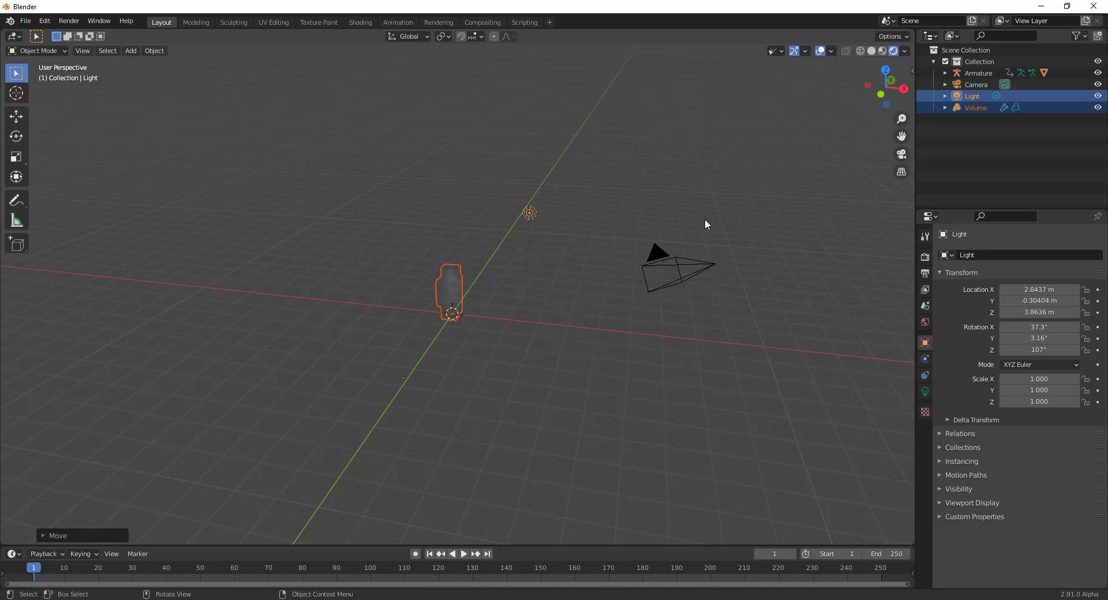
# - Select only the light and move it horizontally to about X 1.3 m, Y -1.7 m, and down nearer the character
pyautogui.moveTo(704, 225); pyautogui.dragTo(375, 248, button='middle')
pyautogui.click(16, 117)
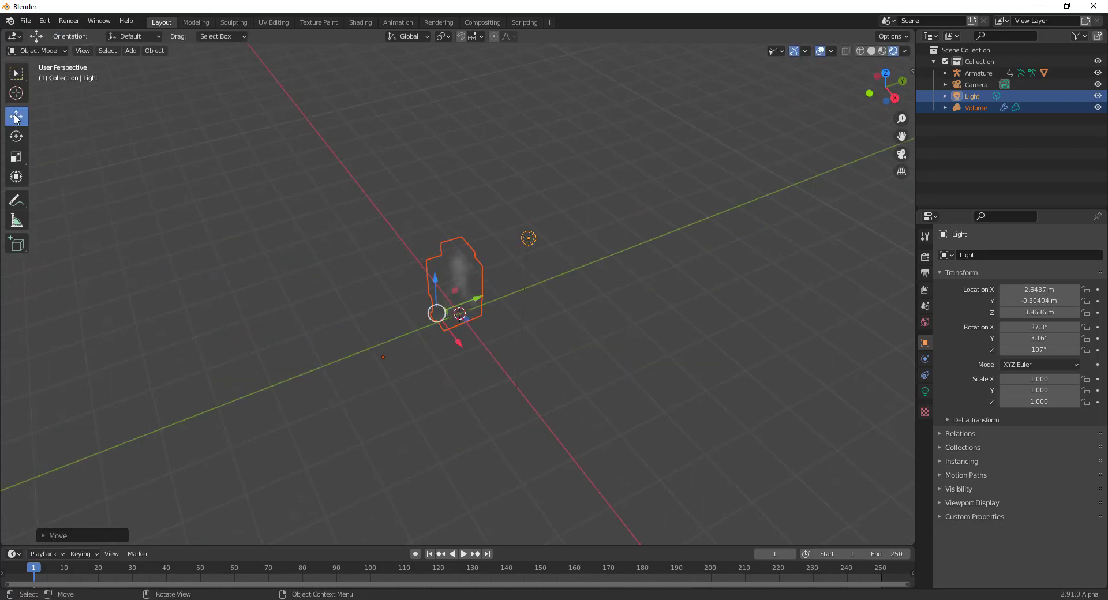
pyautogui.moveTo(525, 306); pyautogui.dragTo(537, 284, button='middle')
pyautogui.click(564, 262)
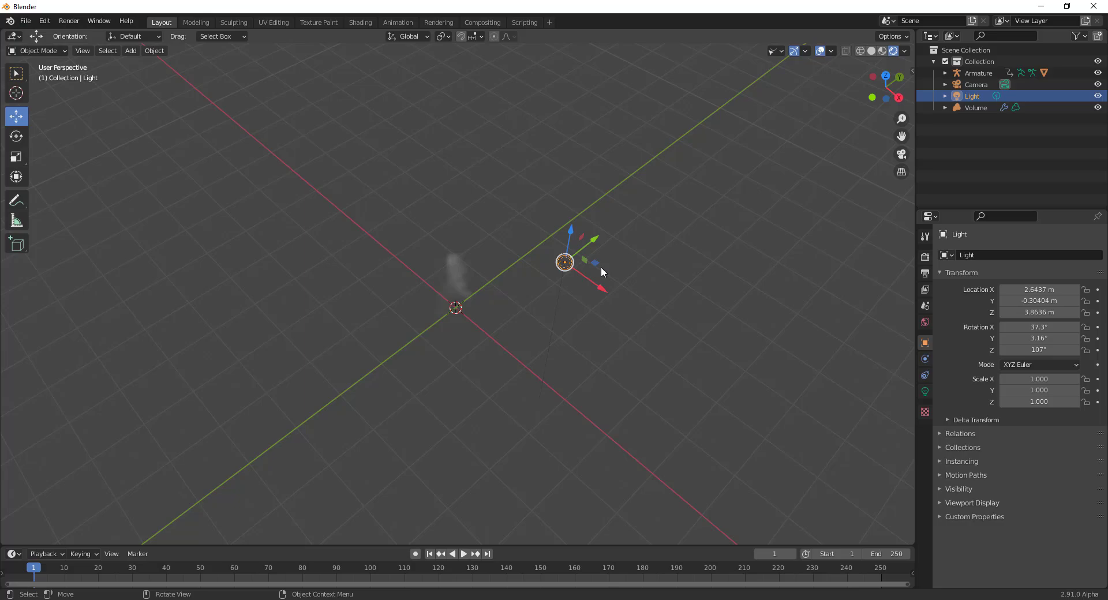
pyautogui.moveTo(601, 265); pyautogui.dragTo(466, 266)
pyautogui.moveTo(468, 327); pyautogui.dragTo(552, 292, button='middle')
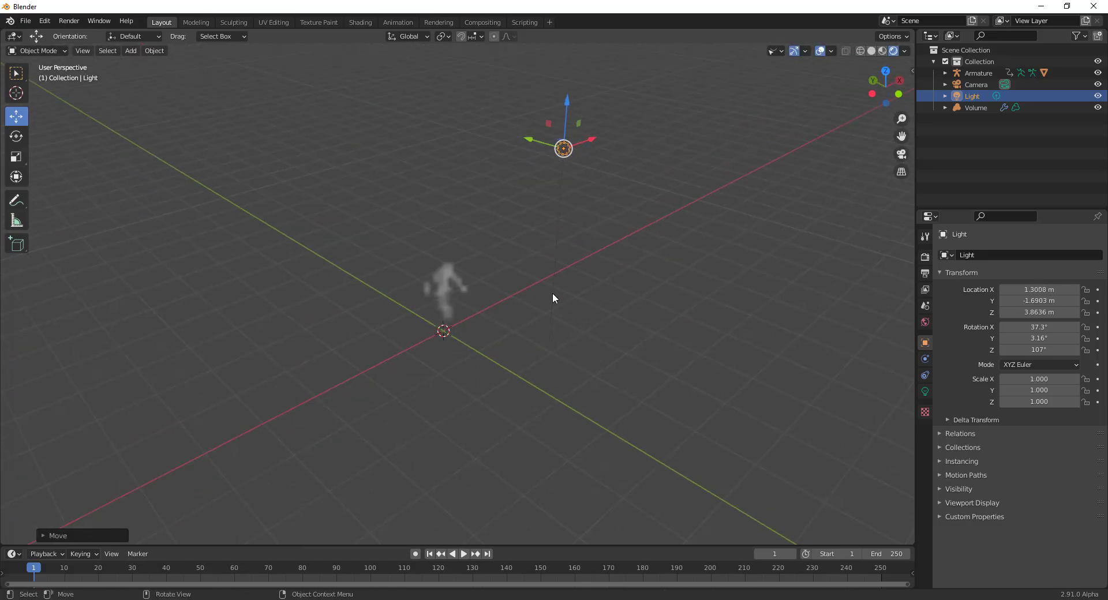
pyautogui.moveTo(567, 109); pyautogui.dragTo(543, 226)
# - Select the character's volume and raise its Mesh to Volume density to 60
pyautogui.scroll(5, 453, 329)
pyautogui.moveTo(453, 319); pyautogui.dragTo(574, 410, button='middle')
pyautogui.moveTo(524, 386); pyautogui.dragTo(593, 382, button='middle')
pyautogui.scroll(2, 572, 380)
pyautogui.click(545, 285)
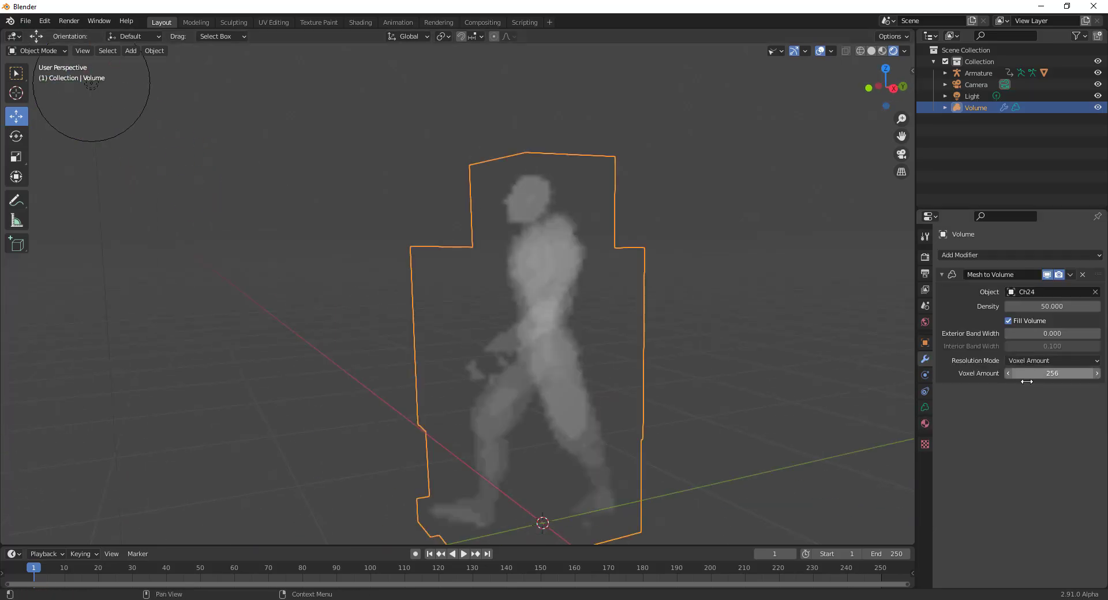
pyautogui.moveTo(1034, 306); pyautogui.dragTo(1059, 306)
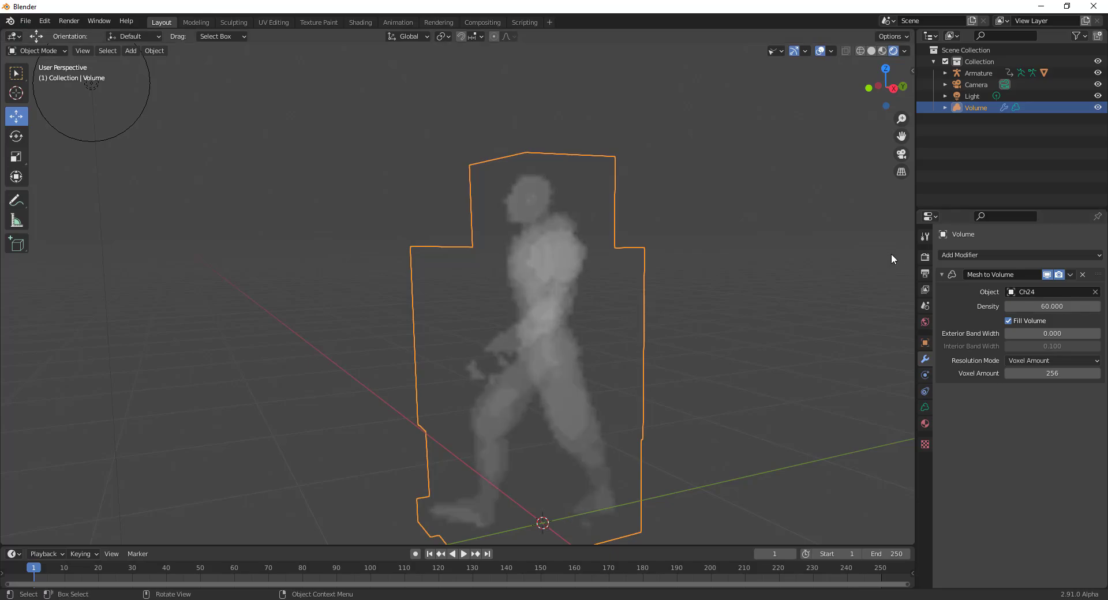
# - Change the walking character scene's render engine to Cycles
pyautogui.click(926, 236)
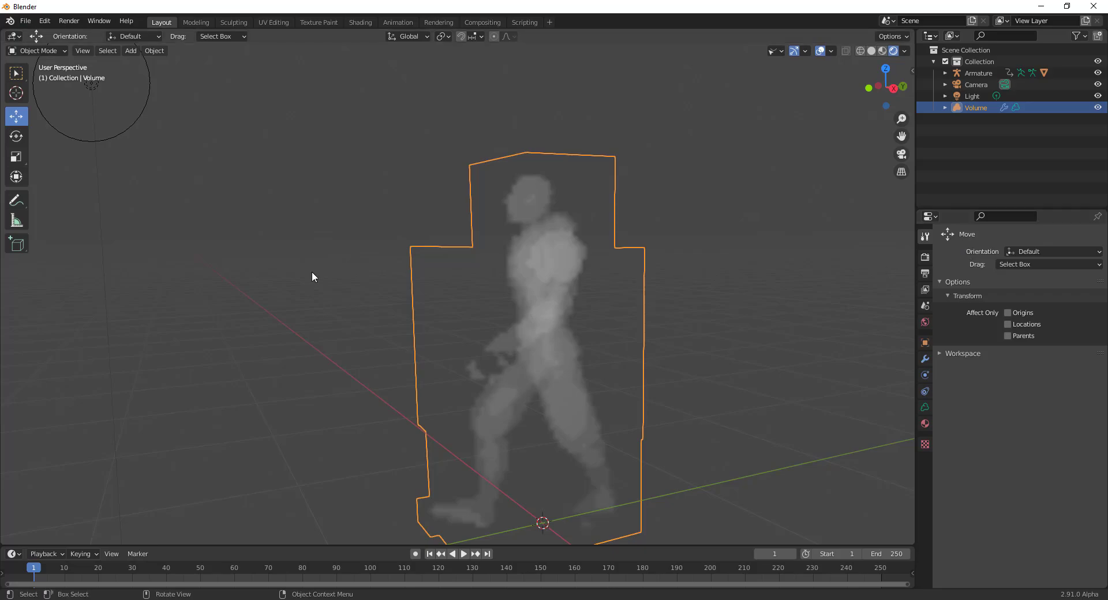
pyautogui.moveTo(538, 361); pyautogui.dragTo(567, 366, button='middle')
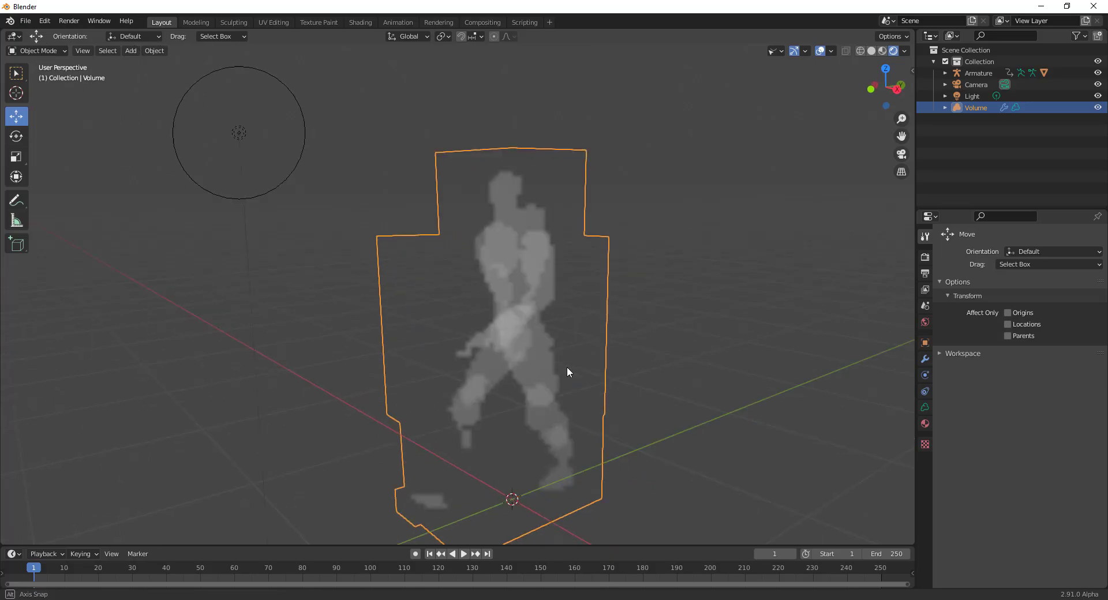
pyautogui.click(923, 257)
pyautogui.click(1024, 256)
pyautogui.click(1021, 290)
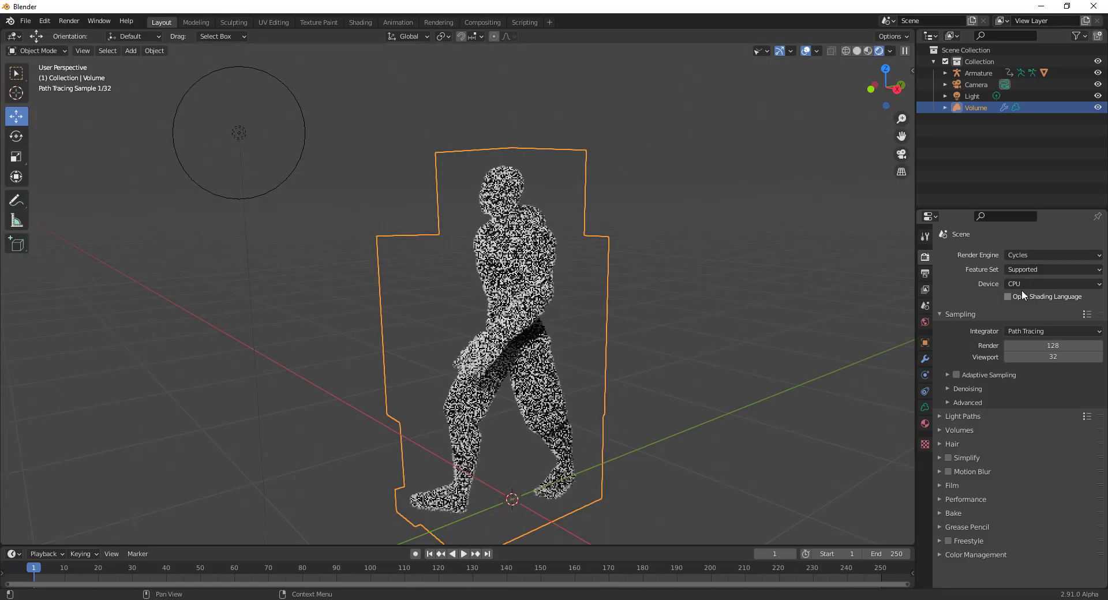
# - Play the walking animation in the rendered viewport, stop it at frame 29 and view the volume from several angles
pyautogui.moveTo(463, 357); pyautogui.dragTo(517, 361, button='middle')
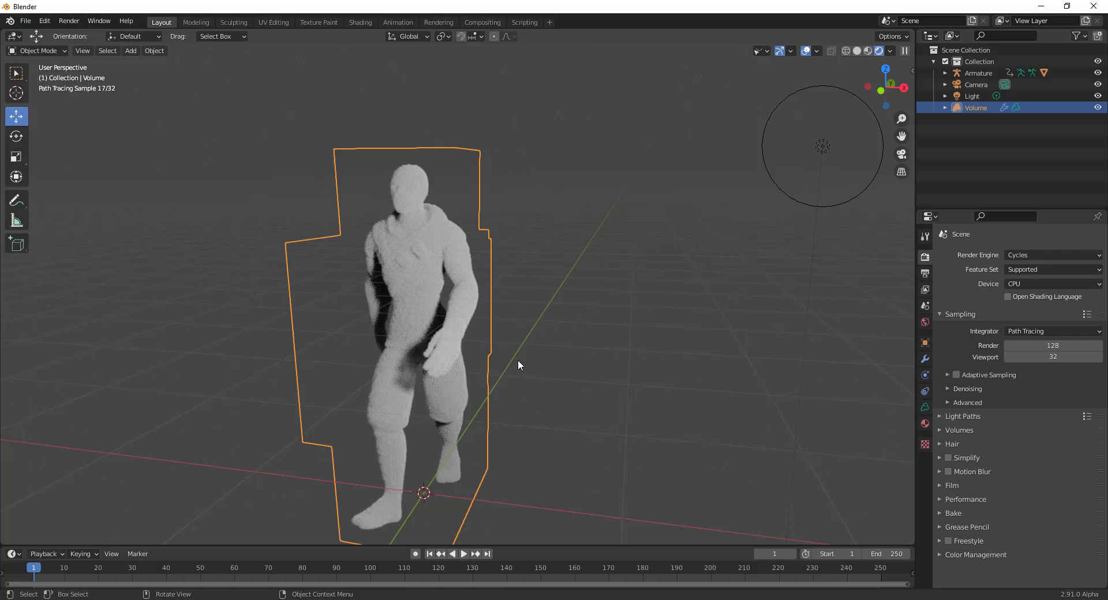
pyautogui.click(465, 554)
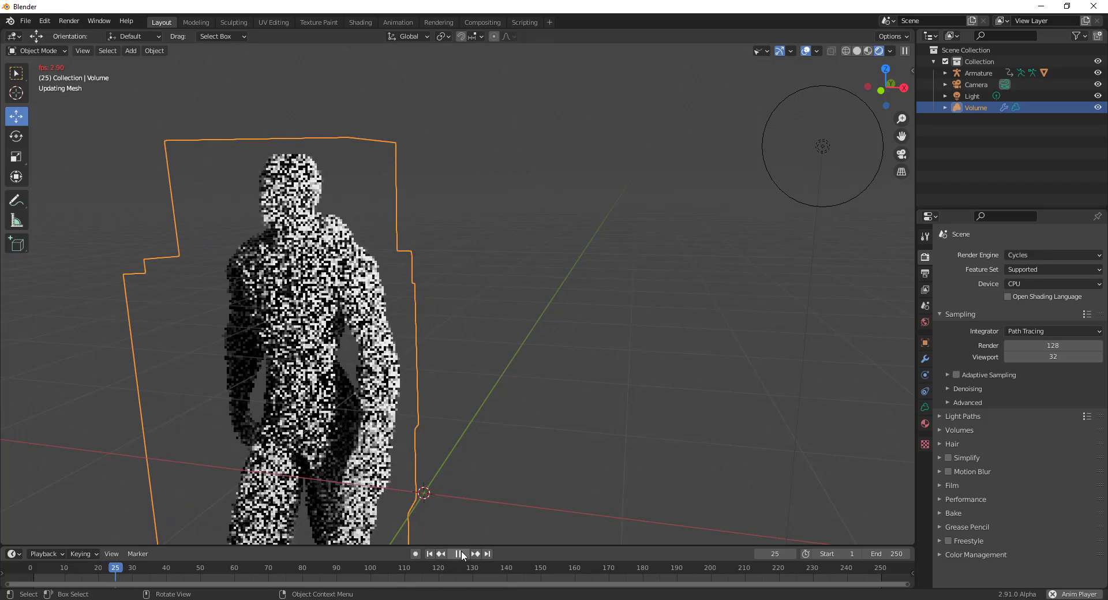
pyautogui.click(462, 551)
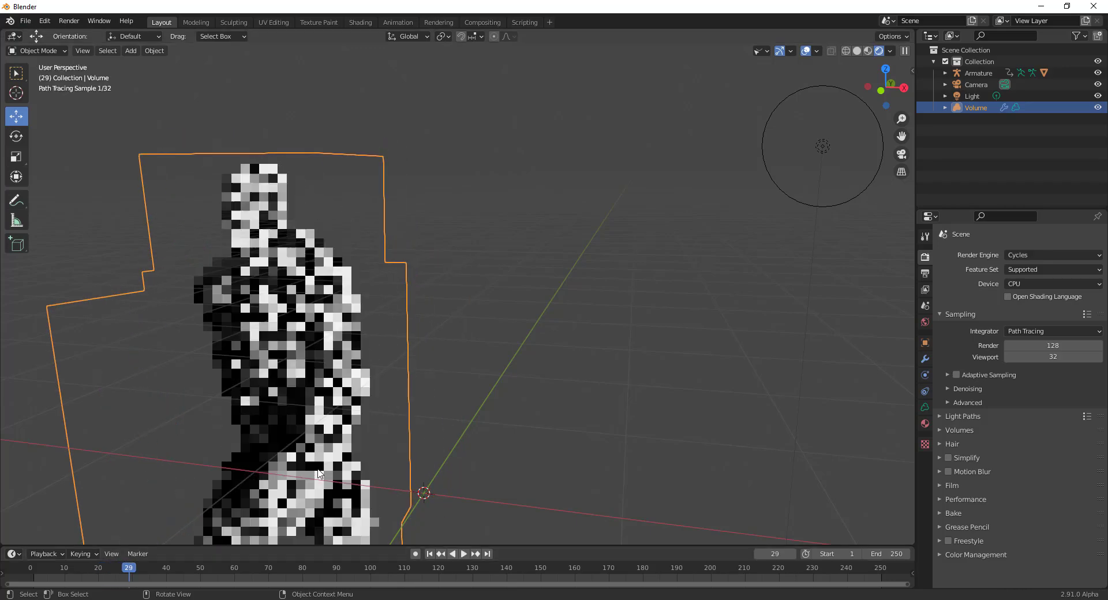
pyautogui.scroll(-4, 327, 462)
pyautogui.moveTo(431, 413); pyautogui.dragTo(385, 407, button='middle')
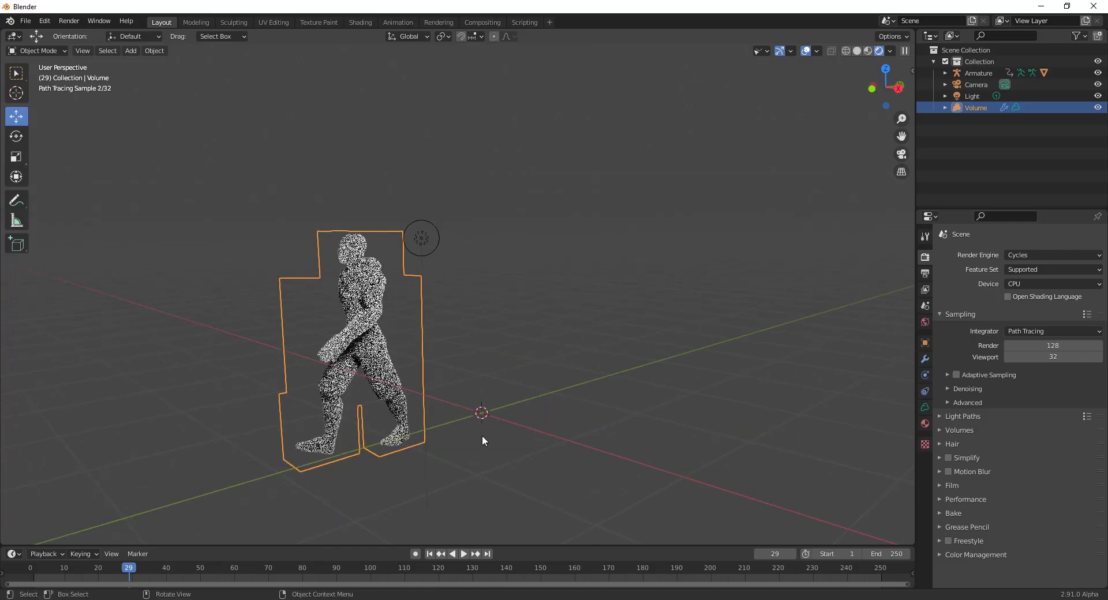
pyautogui.moveTo(355, 343); pyautogui.dragTo(415, 340, button='middle')
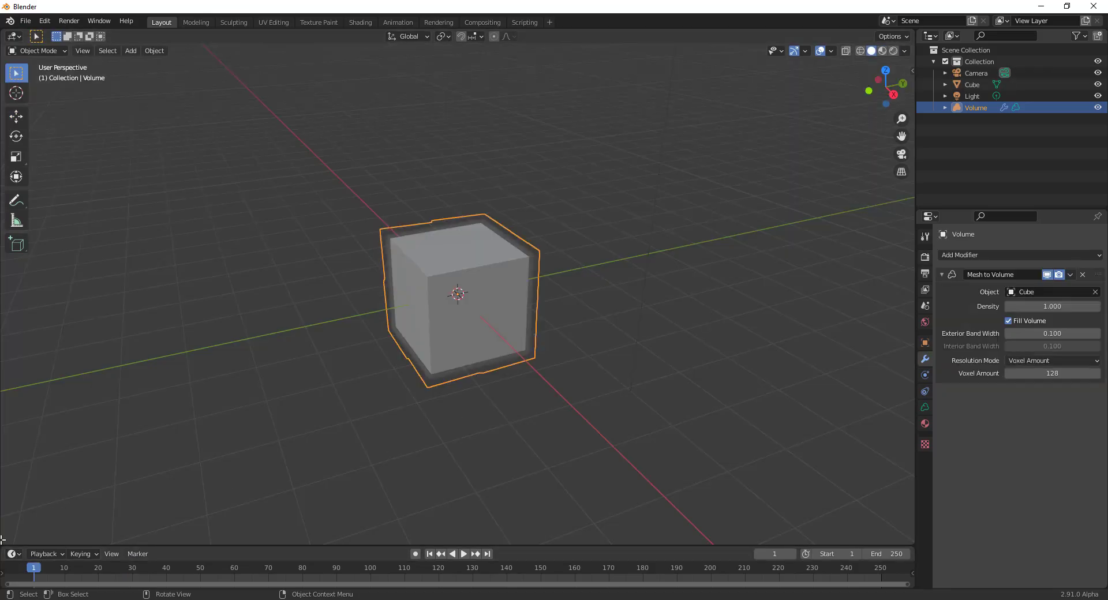
# - In the cube scene, split the 3D viewport in two and give one view rendered shading with mesh objects hidden
pyautogui.moveTo(2, 545); pyautogui.dragTo(550, 537)
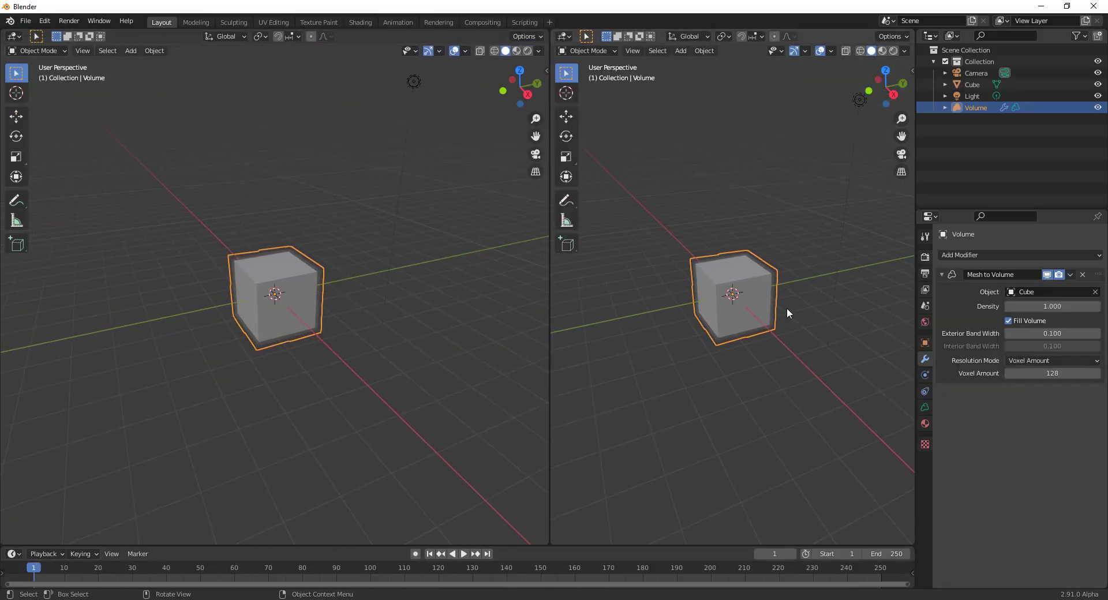
pyautogui.click(893, 51)
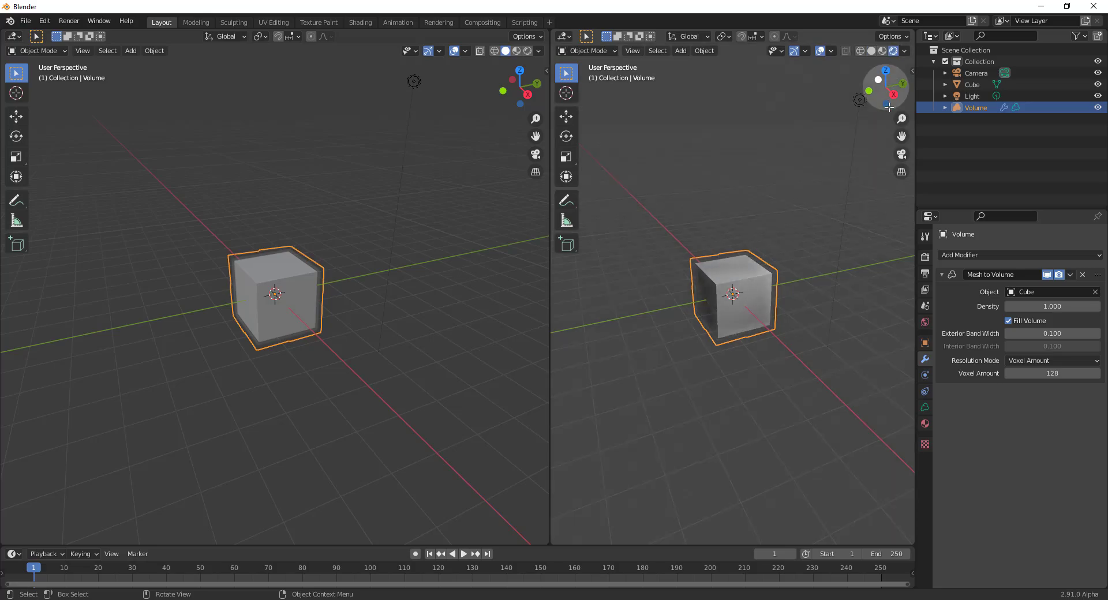
pyautogui.click(778, 52)
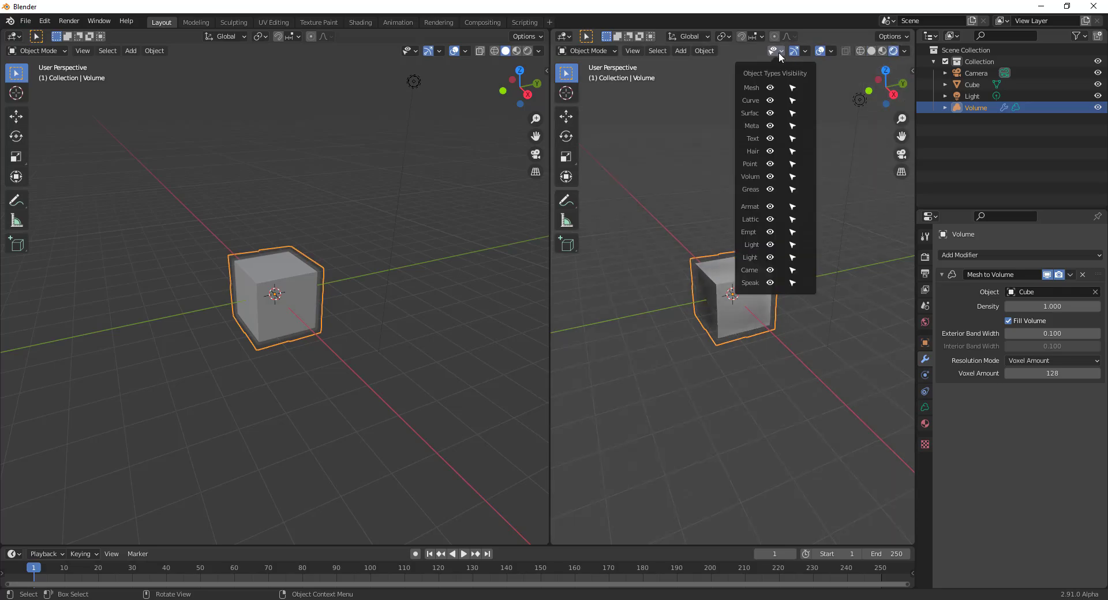
pyautogui.click(770, 88)
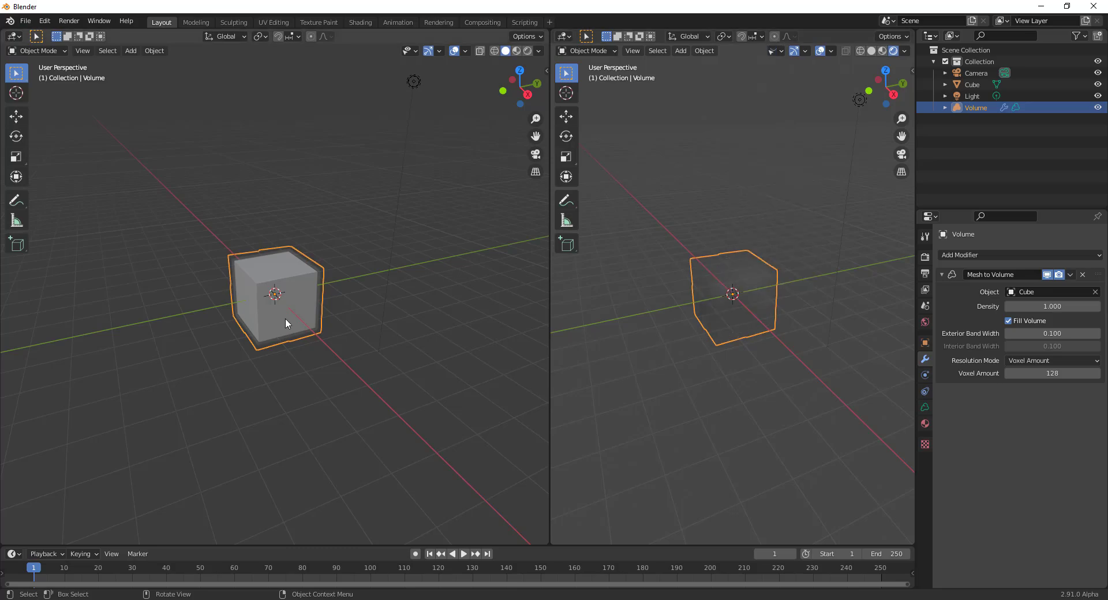
# - Set the cube scene's render engine to Cycles and look closely at the rendered cube volume
pyautogui.moveTo(285, 317); pyautogui.dragTo(323, 316, button='middle')
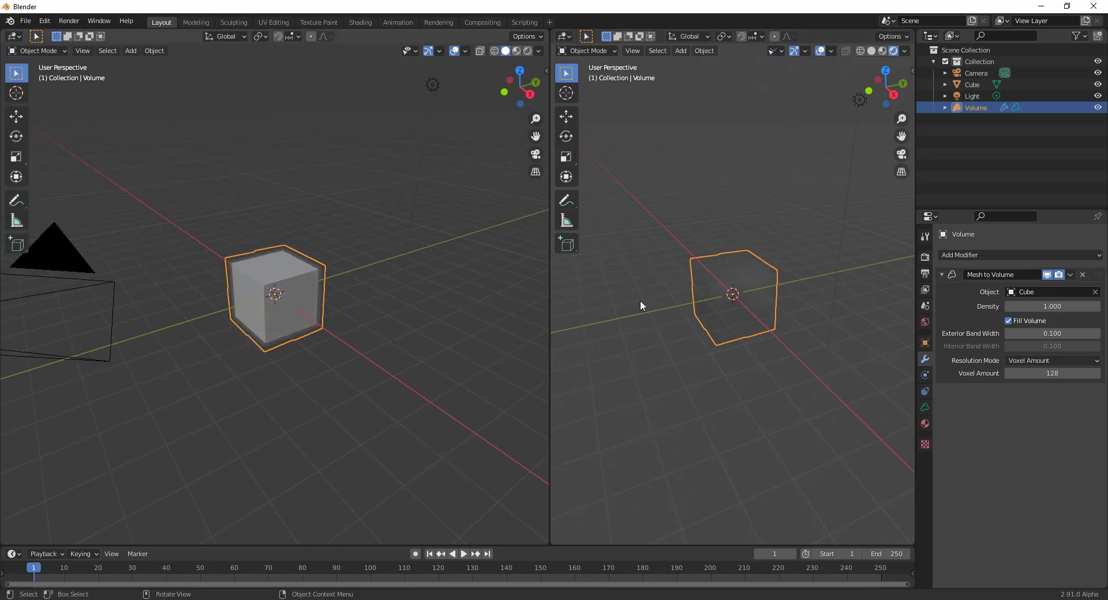
pyautogui.click(925, 256)
pyautogui.click(1034, 255)
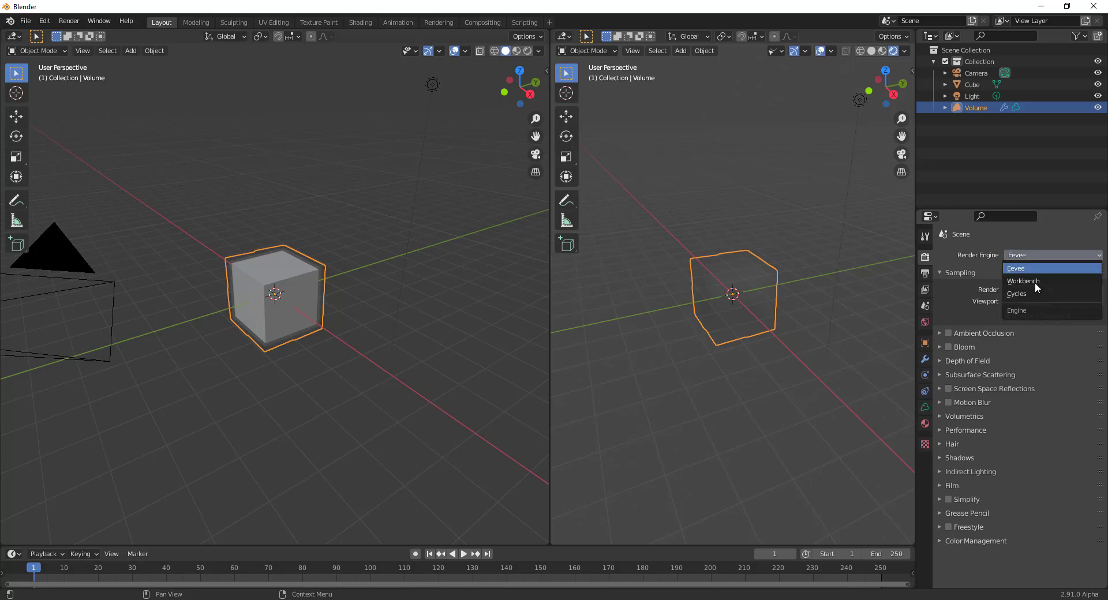
pyautogui.click(1027, 294)
pyautogui.scroll(5, 671, 307)
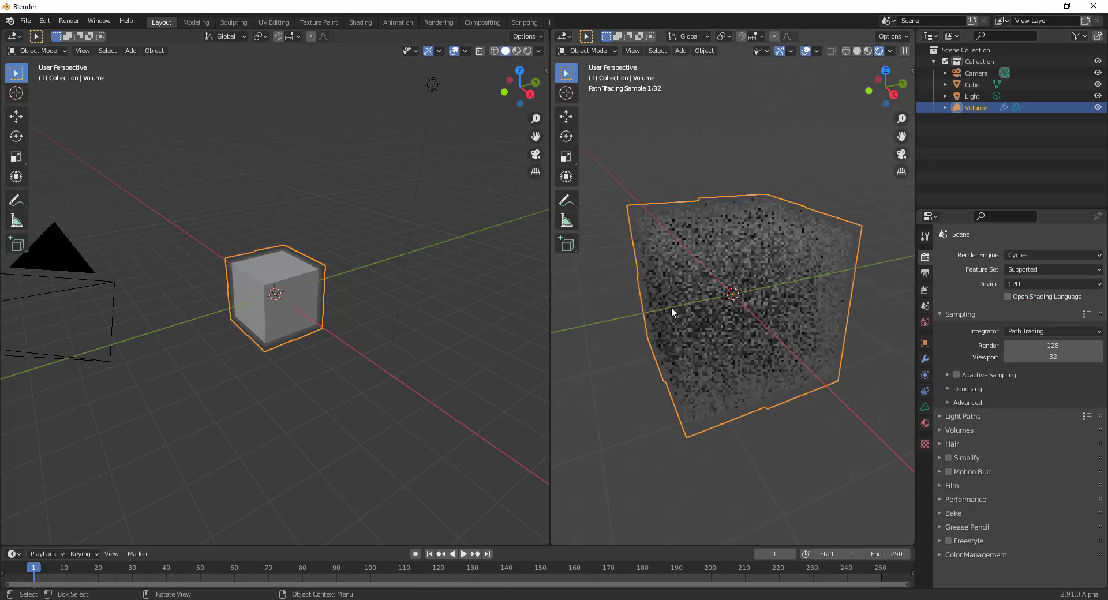
# - Select the cube in the solid-shaded view, enter Edit Mode and deselect all of its geometry
pyautogui.moveTo(173, 339); pyautogui.dragTo(292, 346, button='middle')
pyautogui.scroll(5, 265, 267)
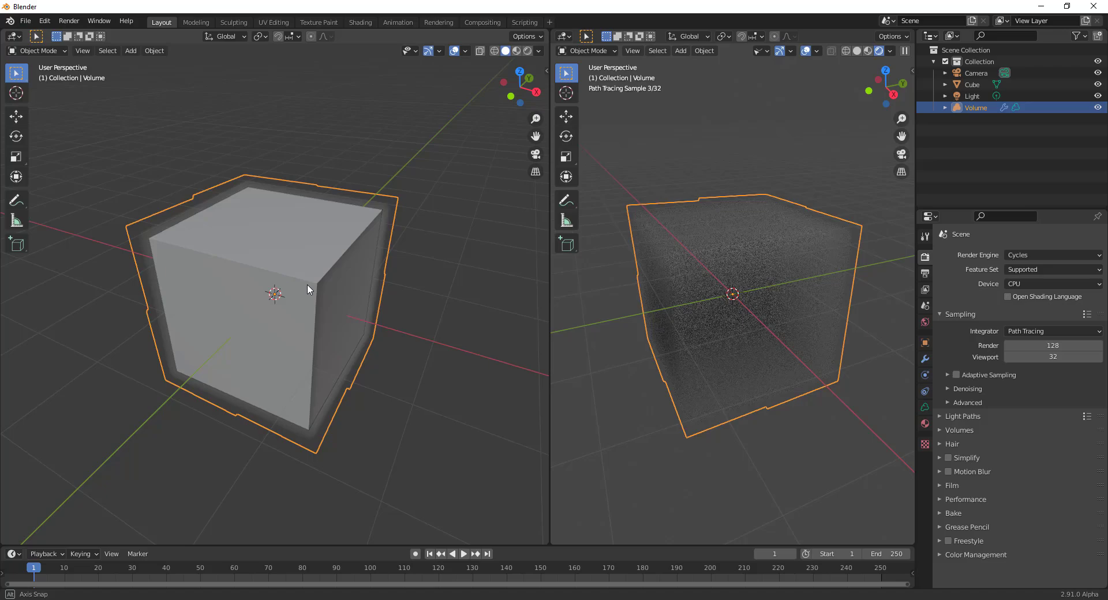
pyautogui.click(365, 286)
pyautogui.press('Tab')
pyautogui.hotkey('alt', 'a')
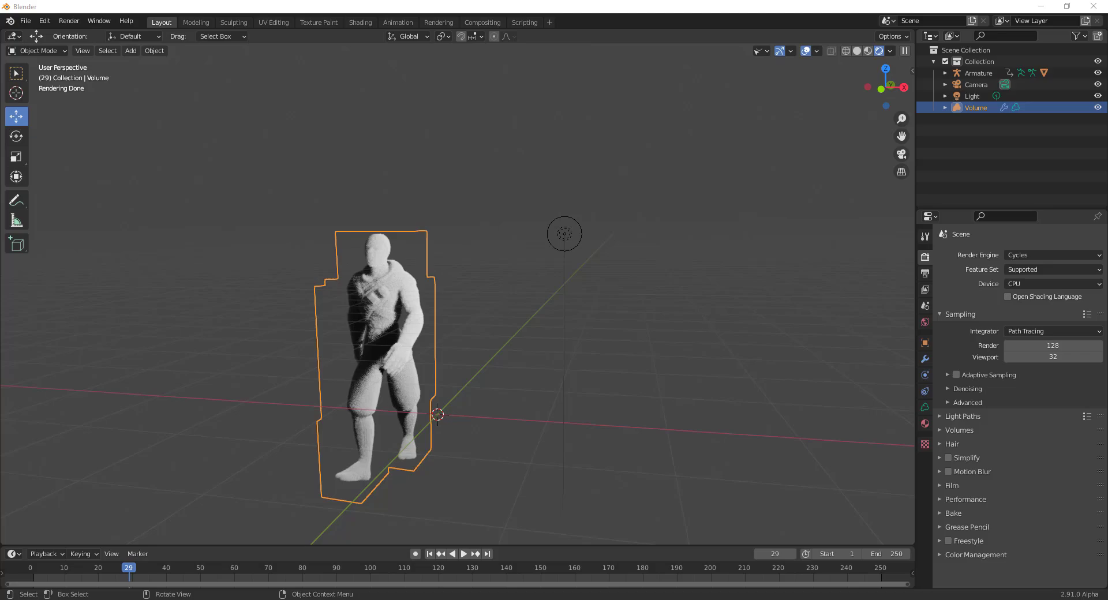
pyautogui.moveTo(383, 250); pyautogui.dragTo(429, 240, button='middle')
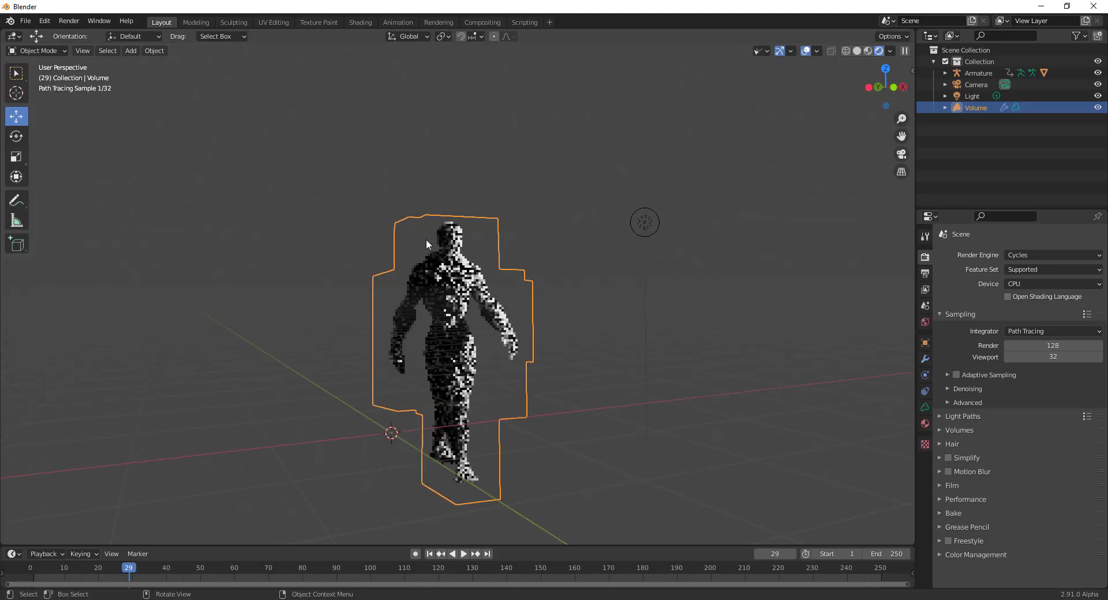
# - Add a grid mesh at the origin of the walking character scene
pyautogui.scroll(3, 428, 241)
pyautogui.scroll(-3, 440, 256)
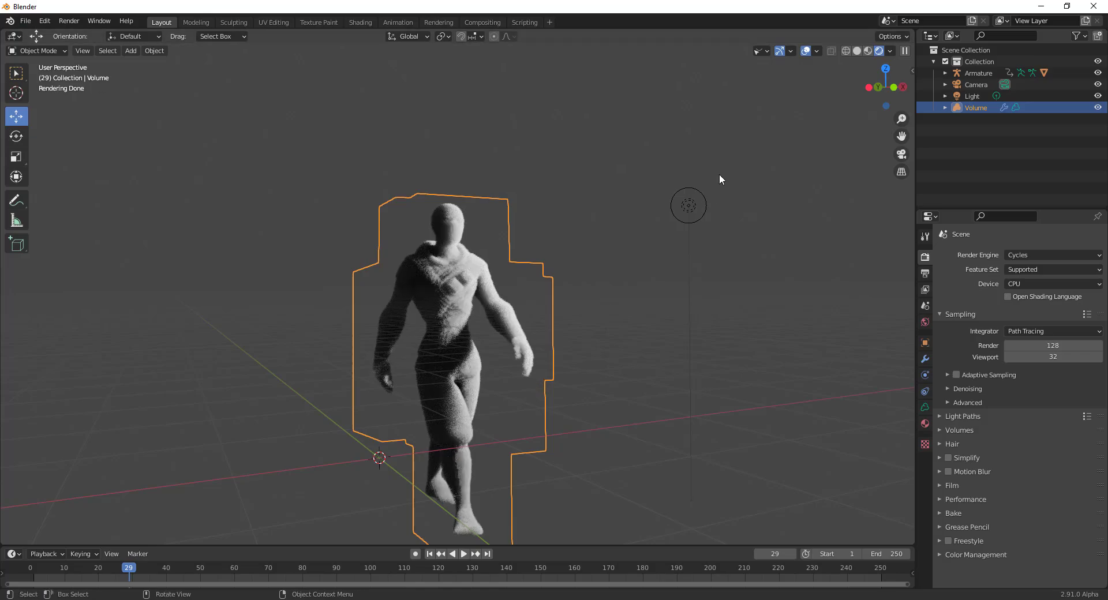
pyautogui.click(689, 205)
pyautogui.moveTo(707, 282); pyautogui.dragTo(596, 375, button='middle')
pyautogui.scroll(-4, 594, 381)
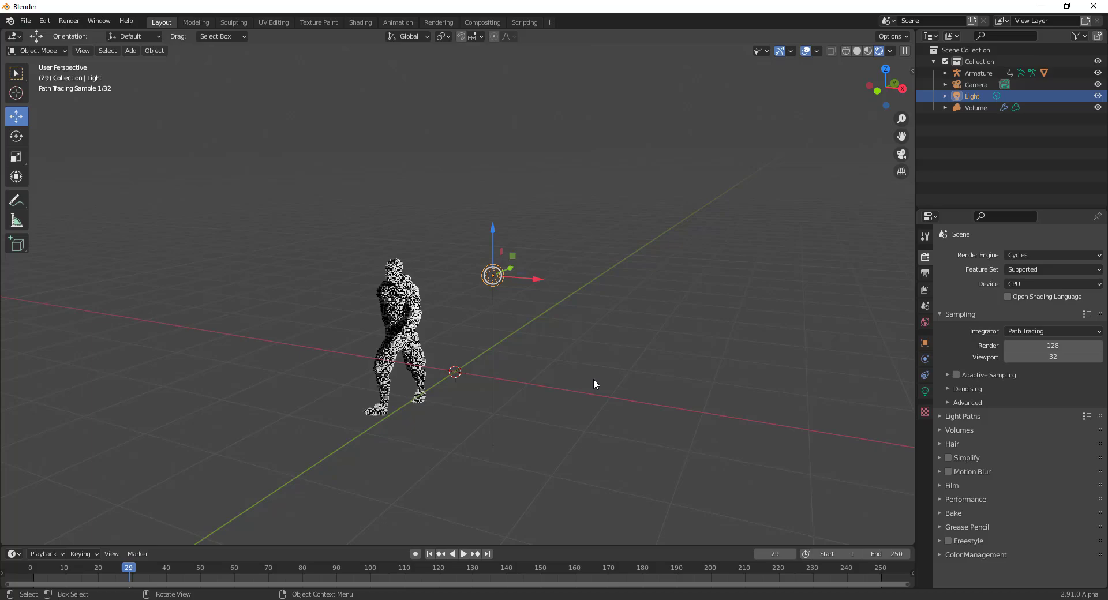
pyautogui.hotkey('shift', 'a')
pyautogui.moveTo(537, 292)
pyautogui.click(664, 395)
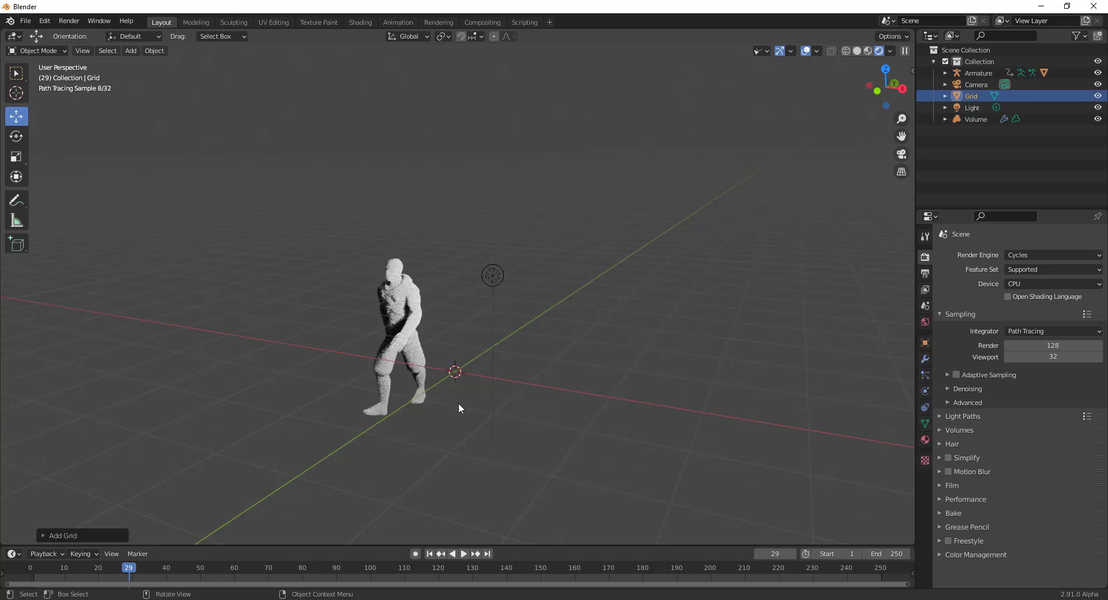
# - Show mesh objects in the rendered viewport and scale the grid up into a large floor under the character
pyautogui.click(767, 52)
pyautogui.click(756, 89)
pyautogui.moveTo(574, 434); pyautogui.dragTo(499, 465, button='middle')
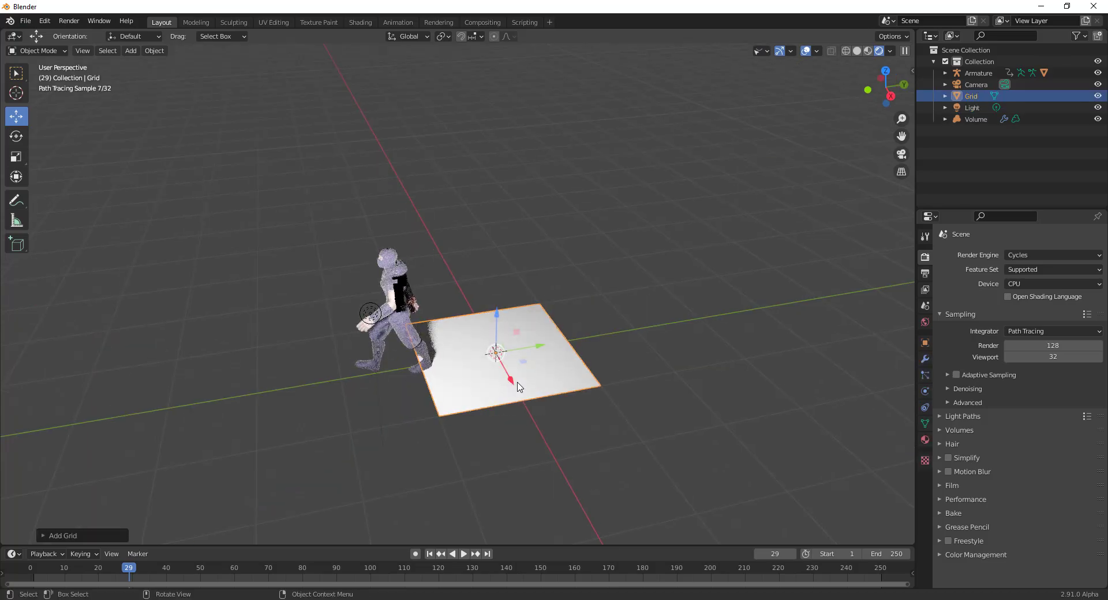
pyautogui.press('s')
pyautogui.click(652, 427)
# - Hide the Armature object and inspect the rendered character and its shadow on the floor from near and far
pyautogui.scroll(4, 403, 337)
pyautogui.moveTo(292, 327); pyautogui.dragTo(411, 323, button='middle')
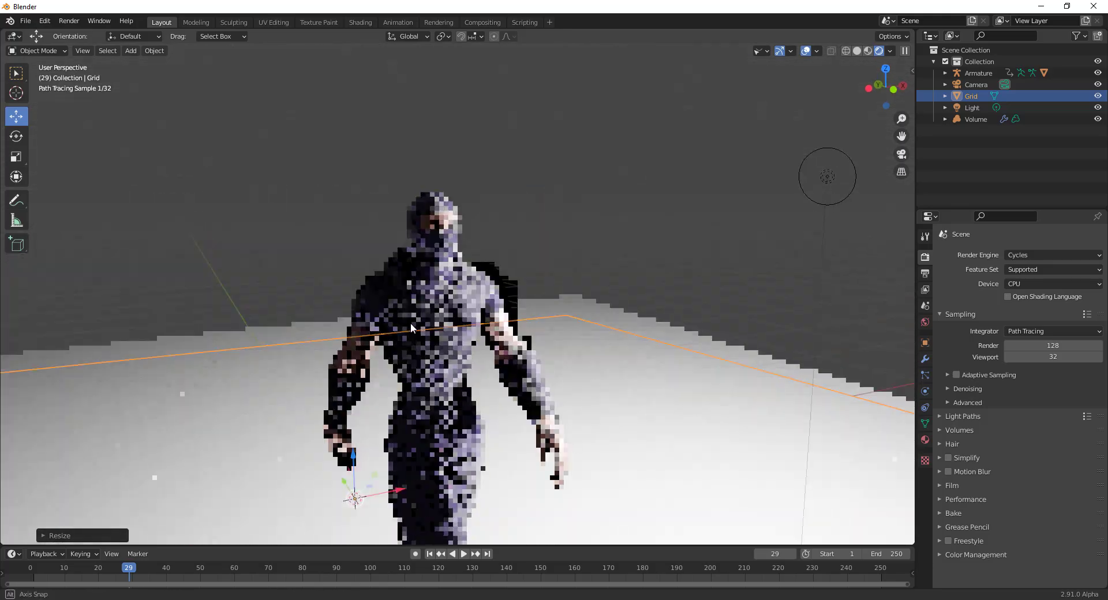
pyautogui.click(1098, 74)
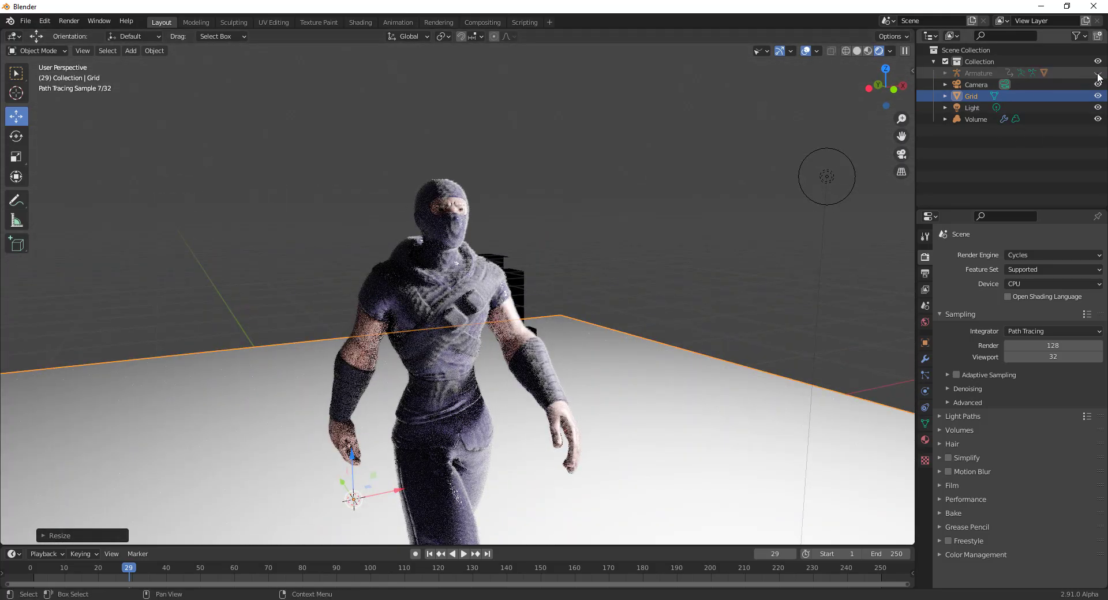
pyautogui.scroll(-5, 431, 282)
pyautogui.moveTo(542, 286); pyautogui.dragTo(583, 289, button='middle')
pyautogui.scroll(3, 432, 283)
pyautogui.scroll(3, 515, 300)
pyautogui.scroll(-6, 601, 250)
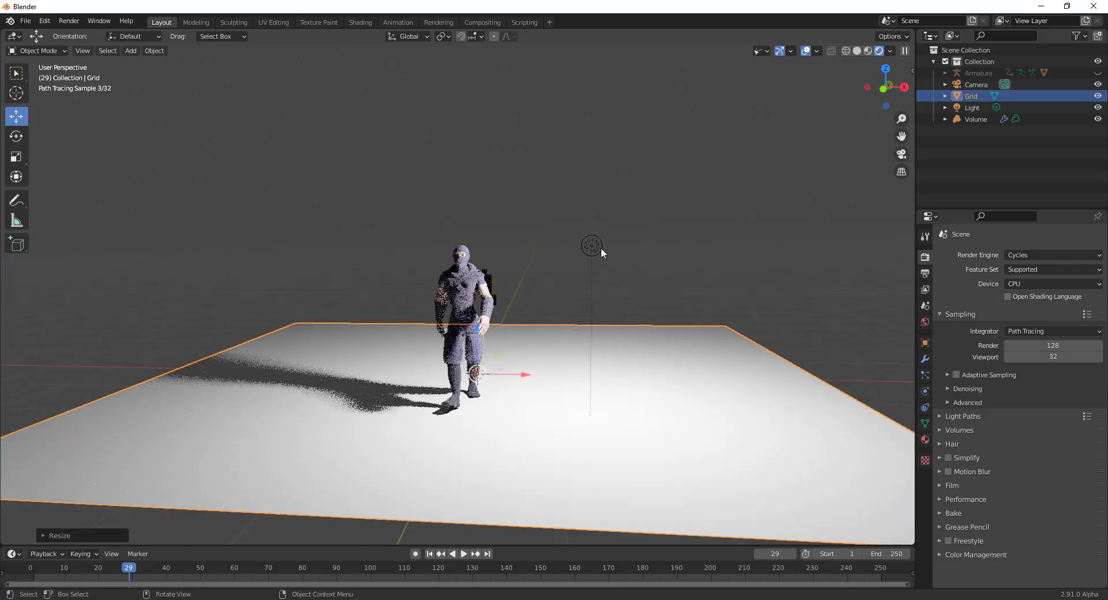
# - Duplicate the point light and place the copy higher up on the opposite side of the character
pyautogui.click(595, 248)
pyautogui.hotkey('shift', 'd')
pyautogui.click(374, 138)
pyautogui.scroll(6, 413, 319)
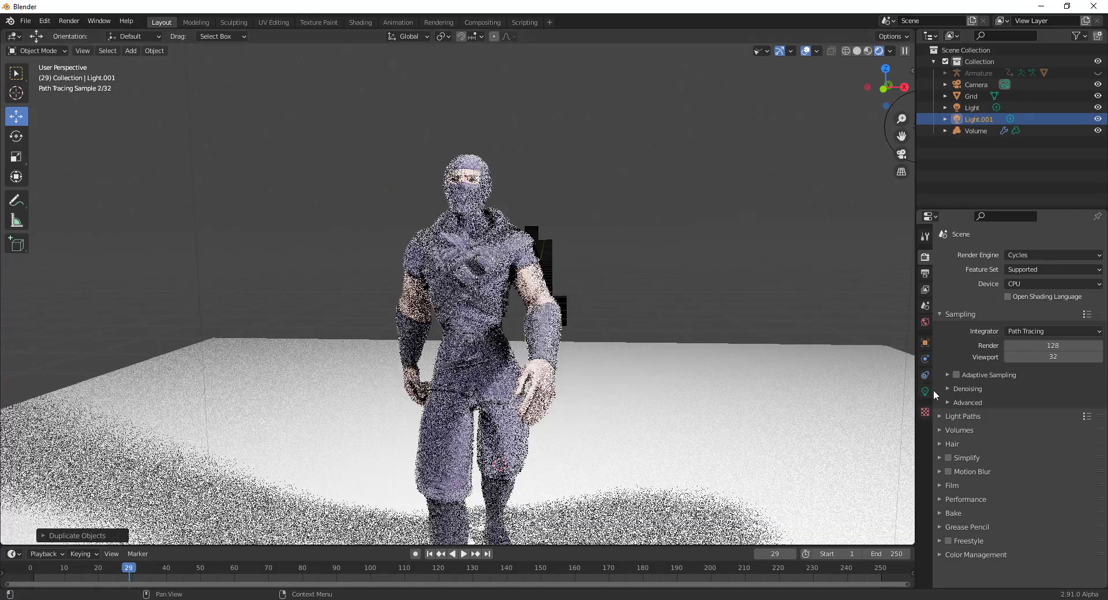
# - Set the duplicated light's power to 500 and adjust its colour
pyautogui.click(925, 391)
pyautogui.write('500')
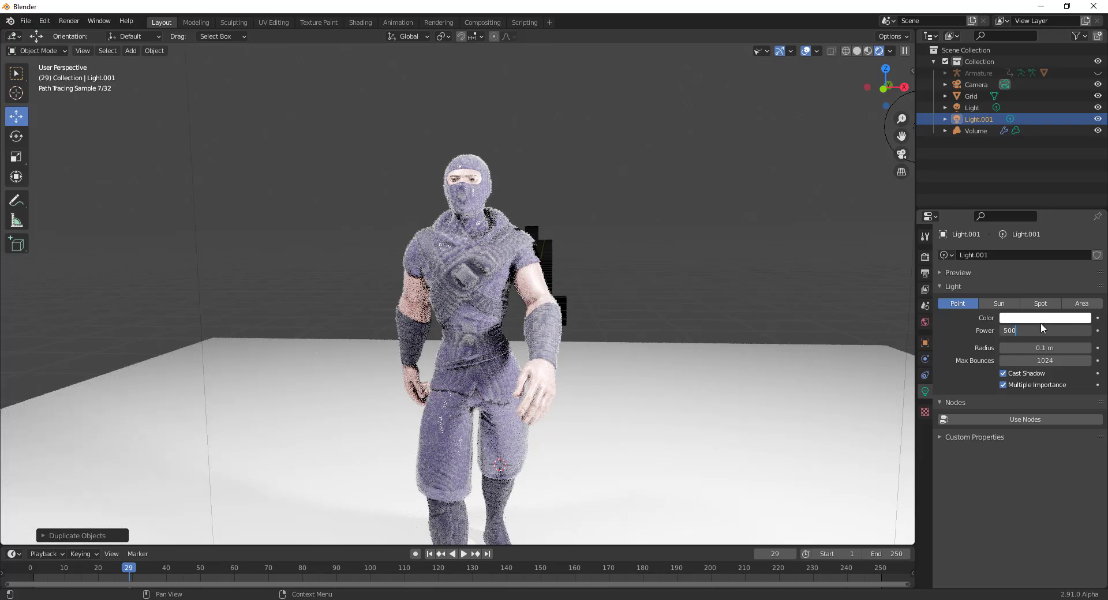
pyautogui.press('Return')
pyautogui.click(1041, 319)
pyautogui.moveTo(1030, 233); pyautogui.dragTo(1027, 231)
pyautogui.click(766, 51)
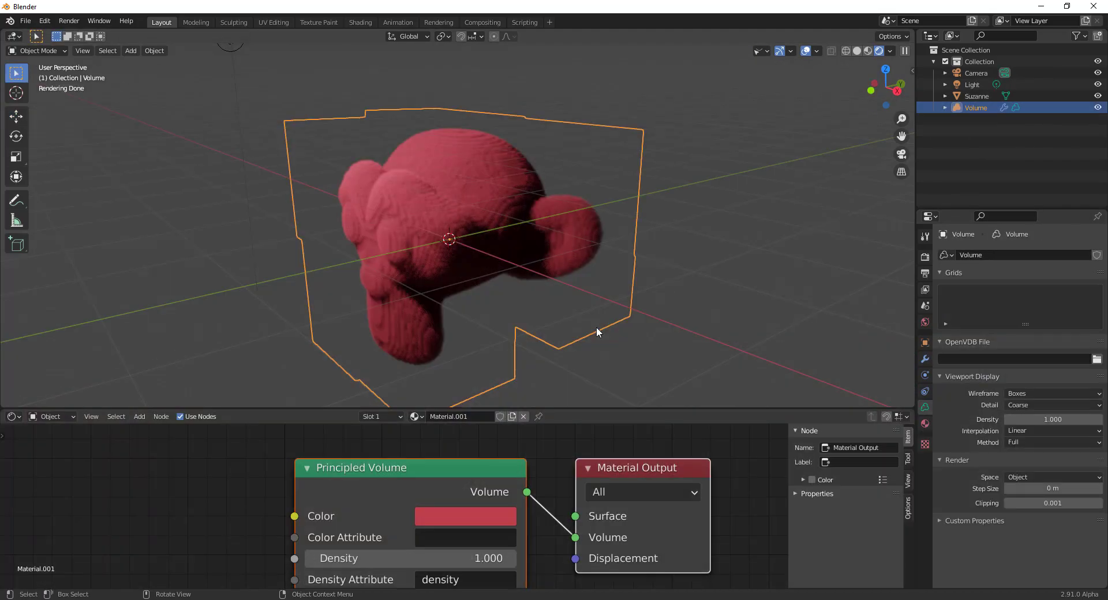
# - In the monkey head scene, examine the red rendered volume from the front, from above and up close
pyautogui.moveTo(597, 327)
pyautogui.mouseDown(button='middle')
pyautogui.moveTo(442, 312)
pyautogui.moveTo(458, 267)
pyautogui.moveTo(649, 218)
pyautogui.moveTo(547, 275)
pyautogui.moveTo(579, 317)
pyautogui.moveTo(692, 254)
pyautogui.mouseUp(button='middle')
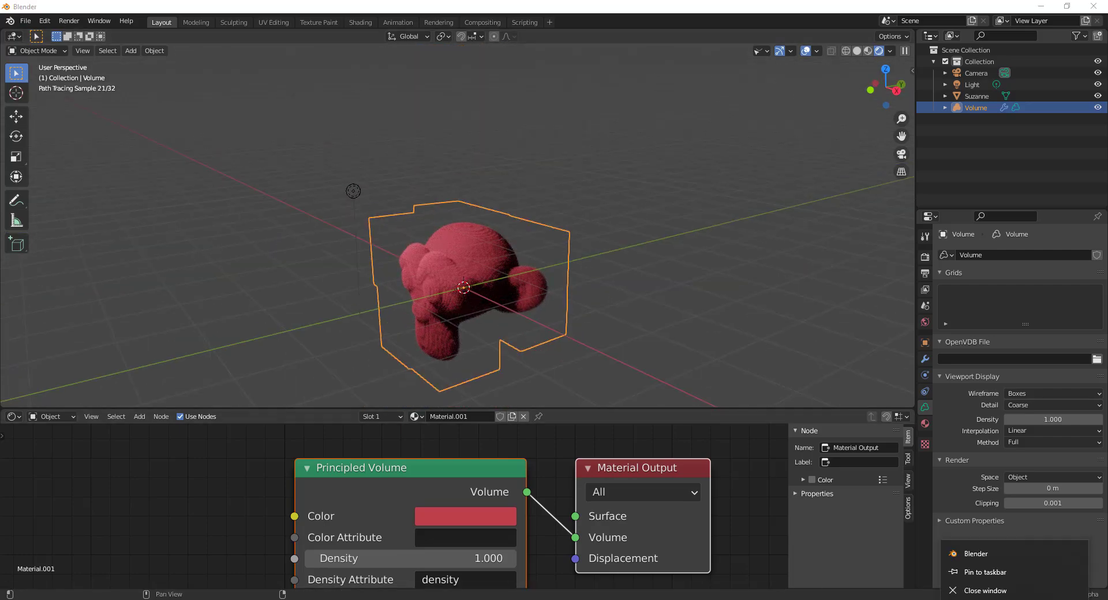
pyautogui.moveTo(387, 300); pyautogui.dragTo(458, 288, button='middle')
pyautogui.scroll(2, 465, 291)
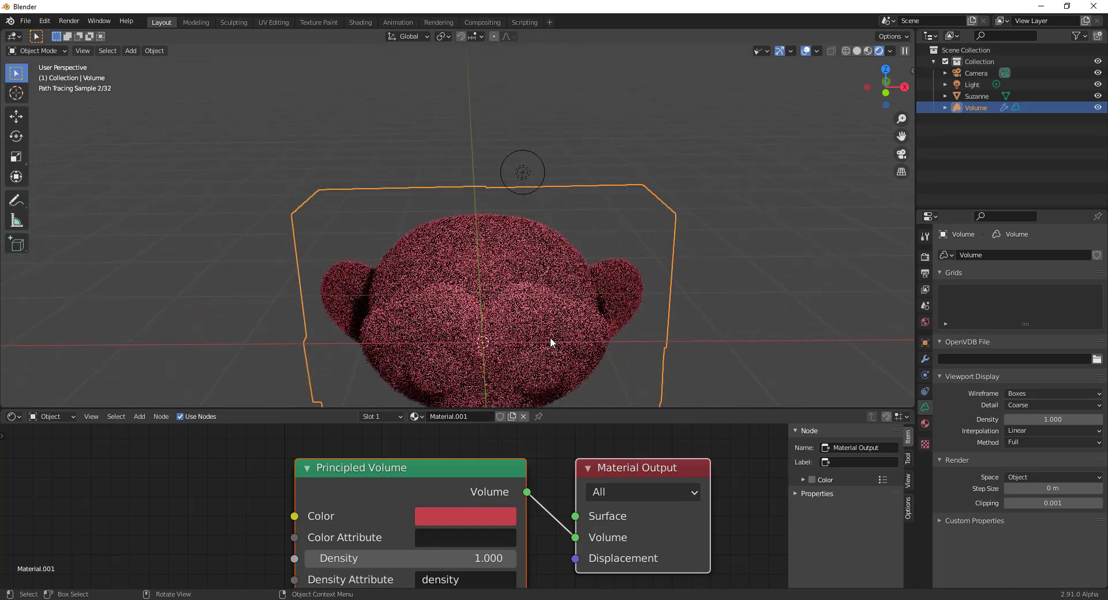
pyautogui.scroll(1, 438, 321)
pyautogui.scroll(-1, 490, 317)
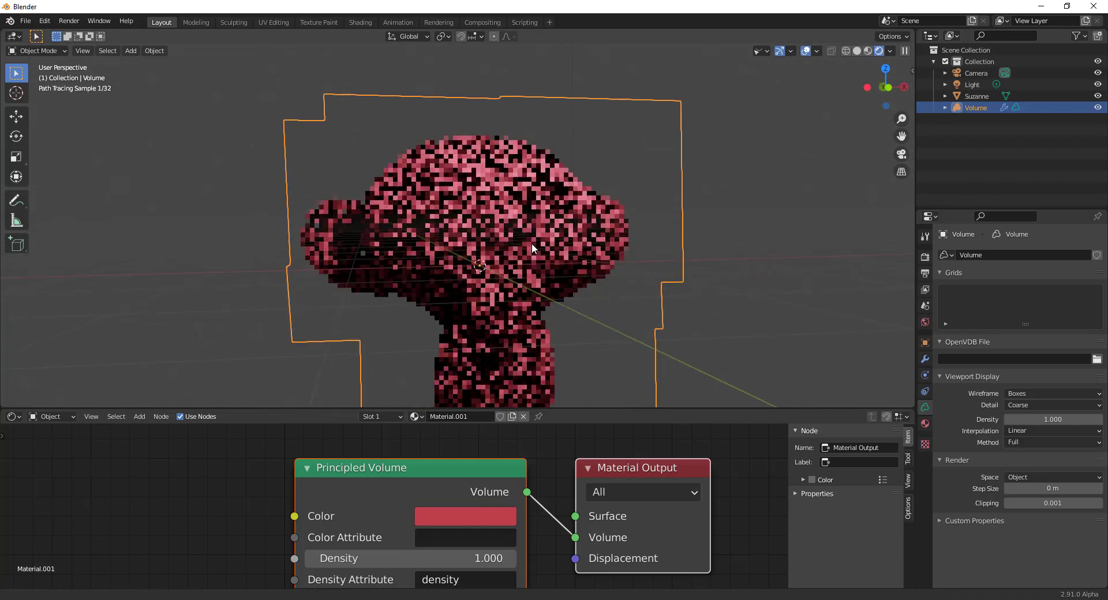